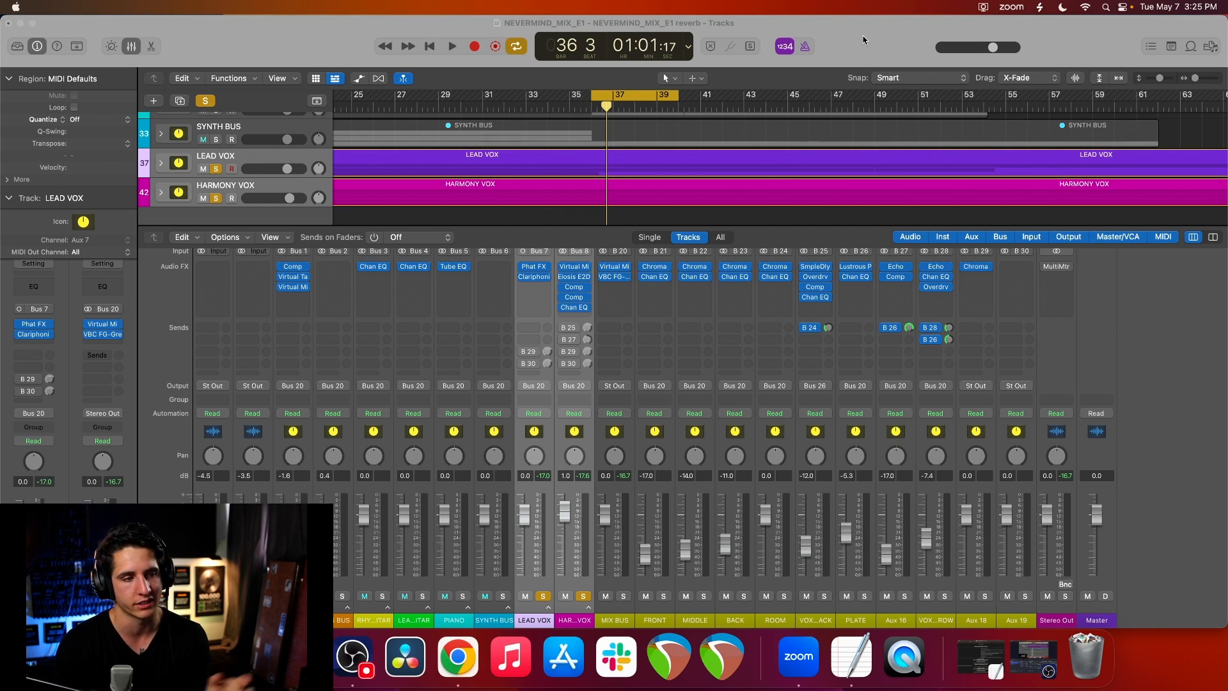
- Enable the bus 29 send on the LEAD VOX channel
click(231, 168)
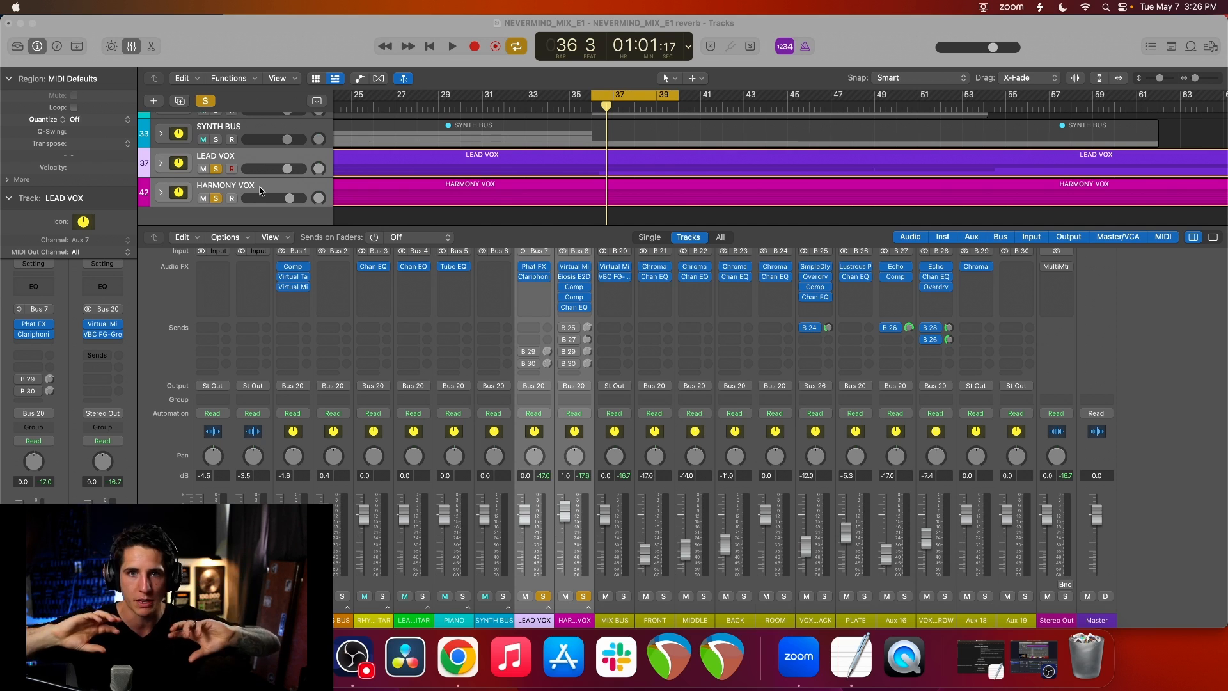
click(280, 157)
click(527, 351)
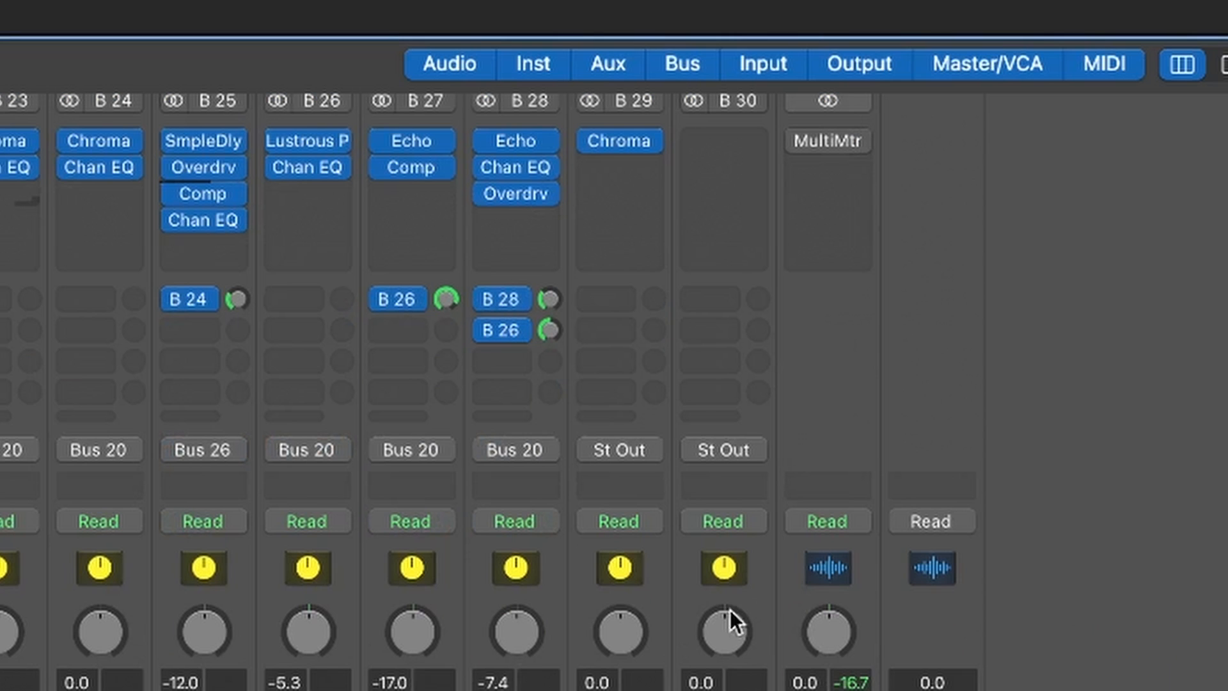
- Rename the aux channel fed by bus 29 as "lead verb"
click(620, 686)
scroll(554, 317, up, 5)
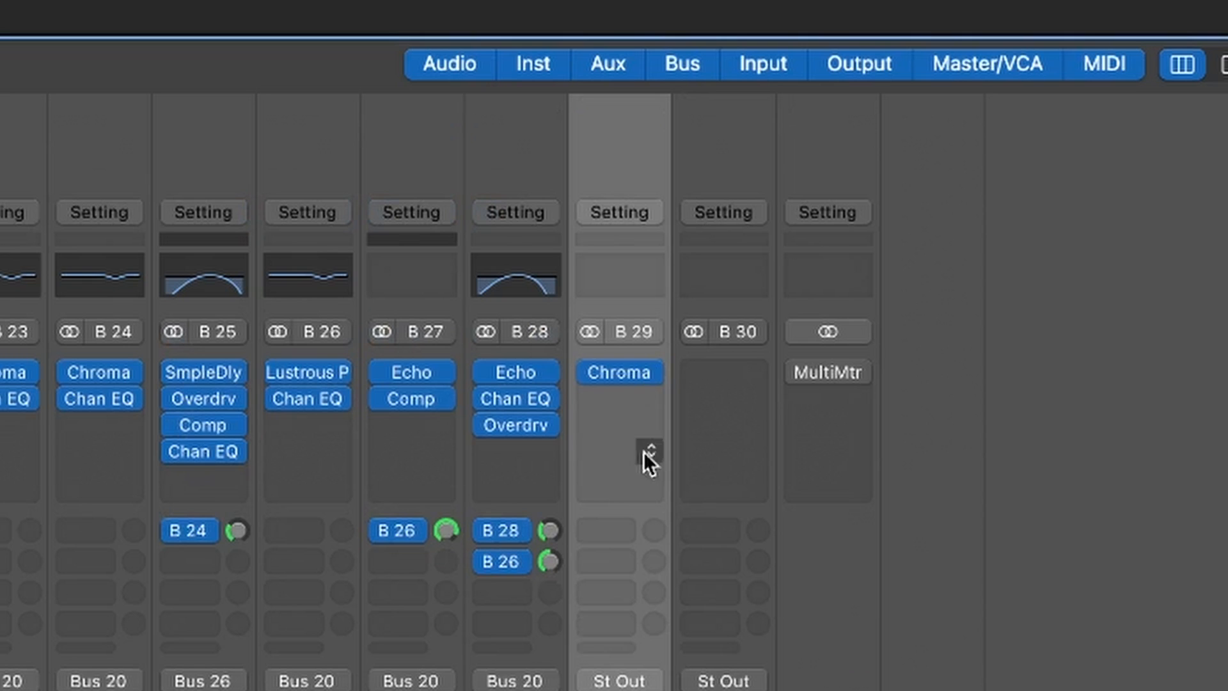
text(k)
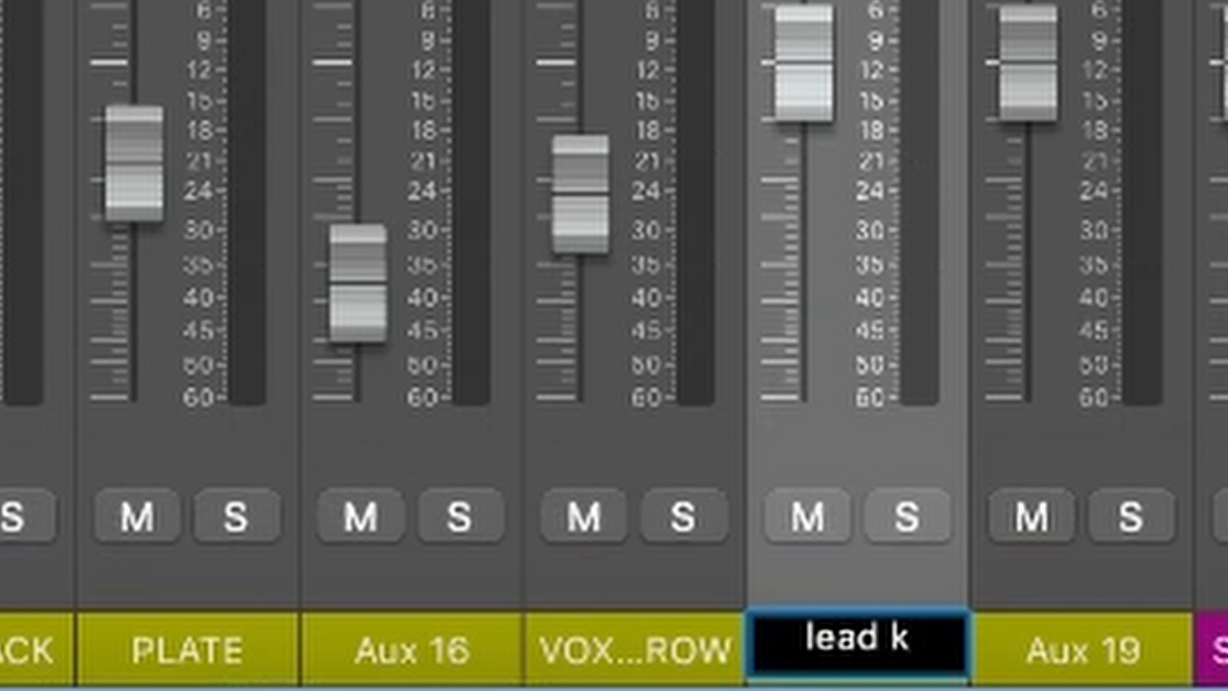
key(BackSpace)
text(verb)
key(Return)
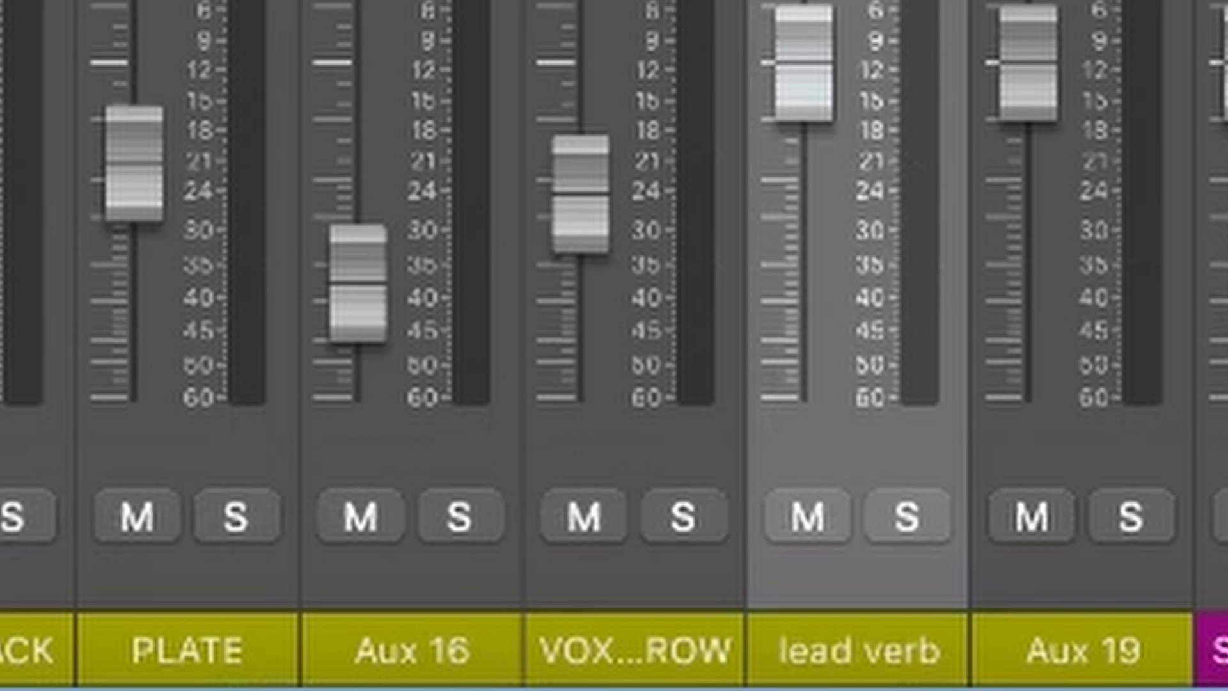
- Rename the aux channel fed by bus 30 as "harmony verb"
double_click(1062, 651)
text(harmony verb)
key(Return)
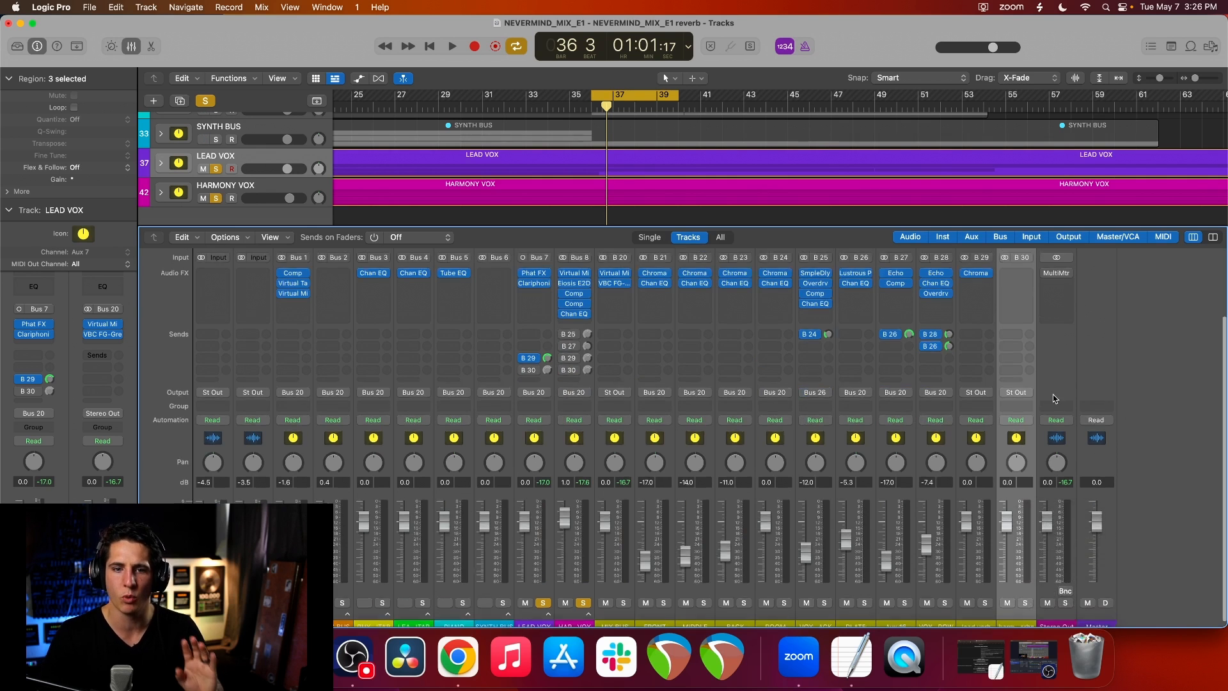
click(966, 259)
scroll(966, 286, up, 3)
scroll(965, 319, down, 2)
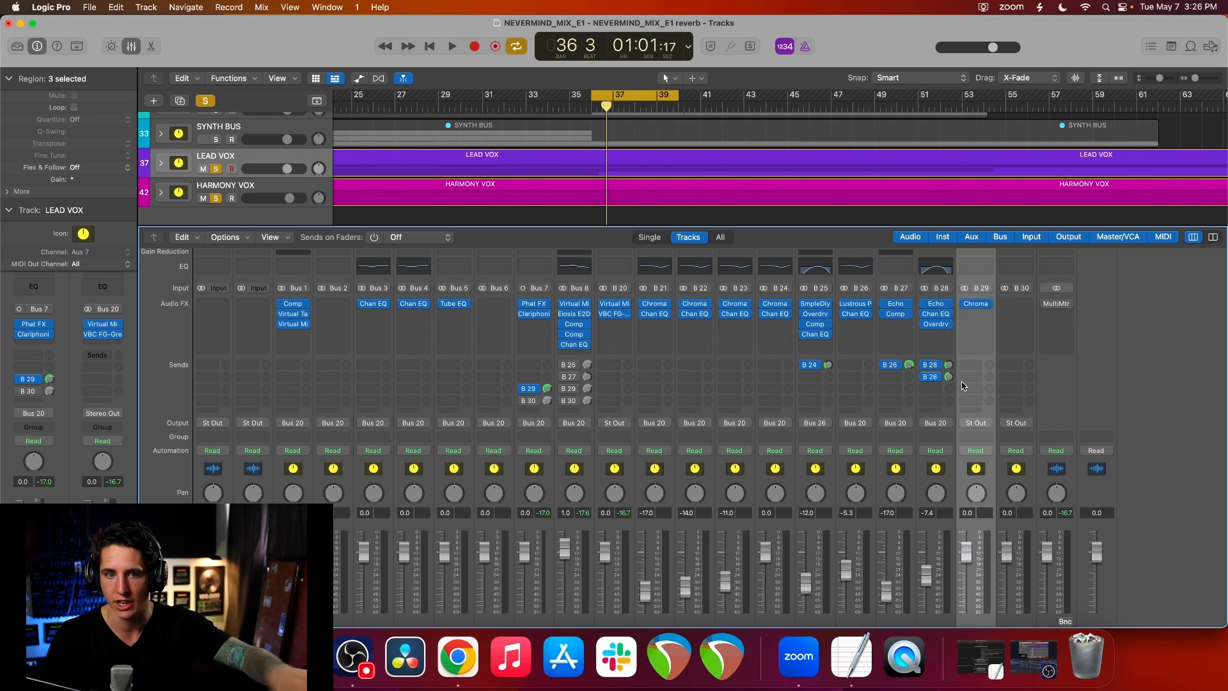
scroll(966, 384, down, 2)
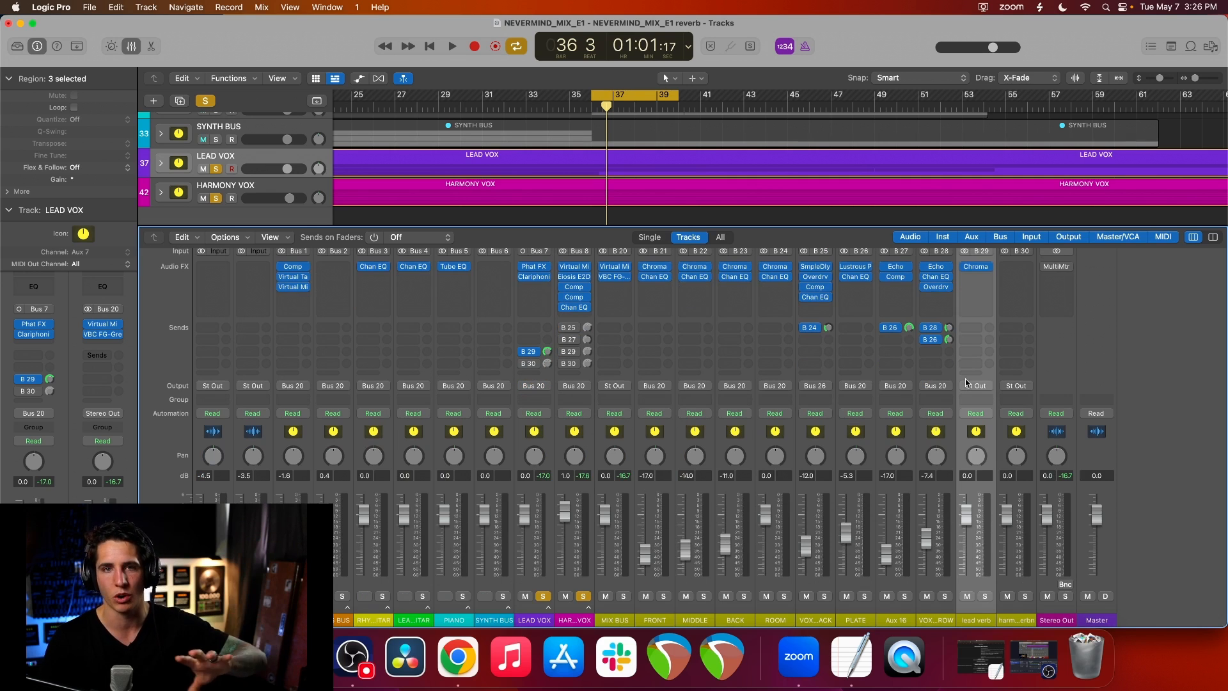
scroll(958, 372, up, 4)
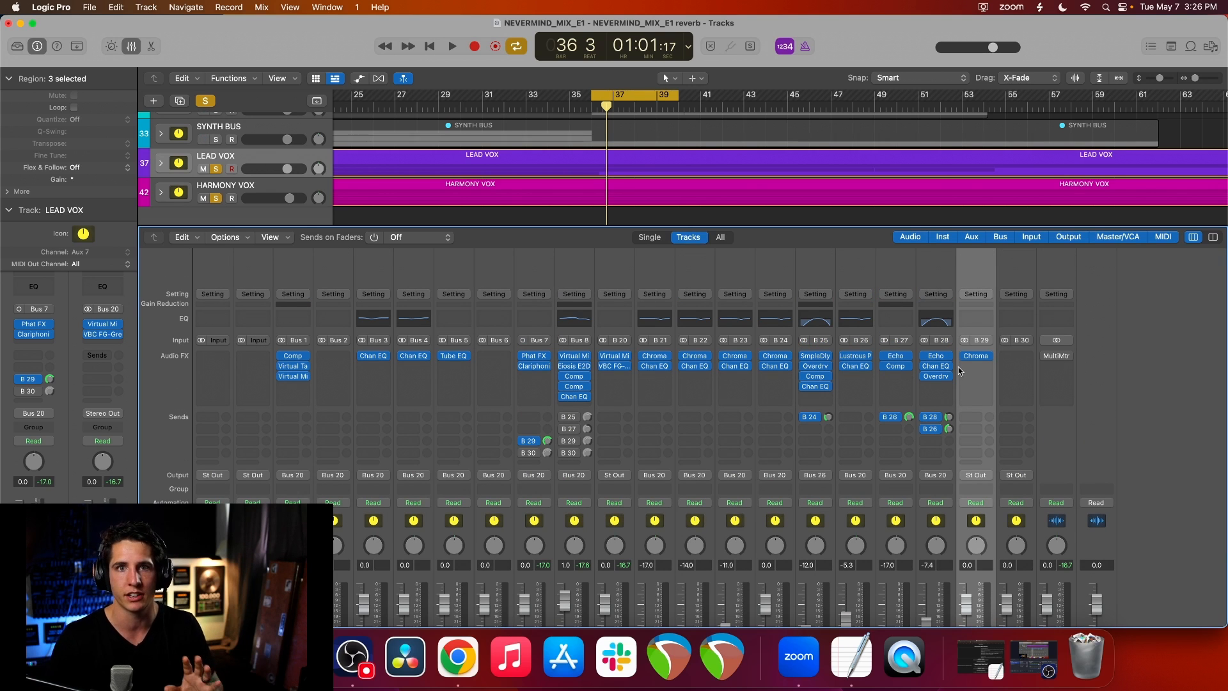
scroll(959, 371, down, 4)
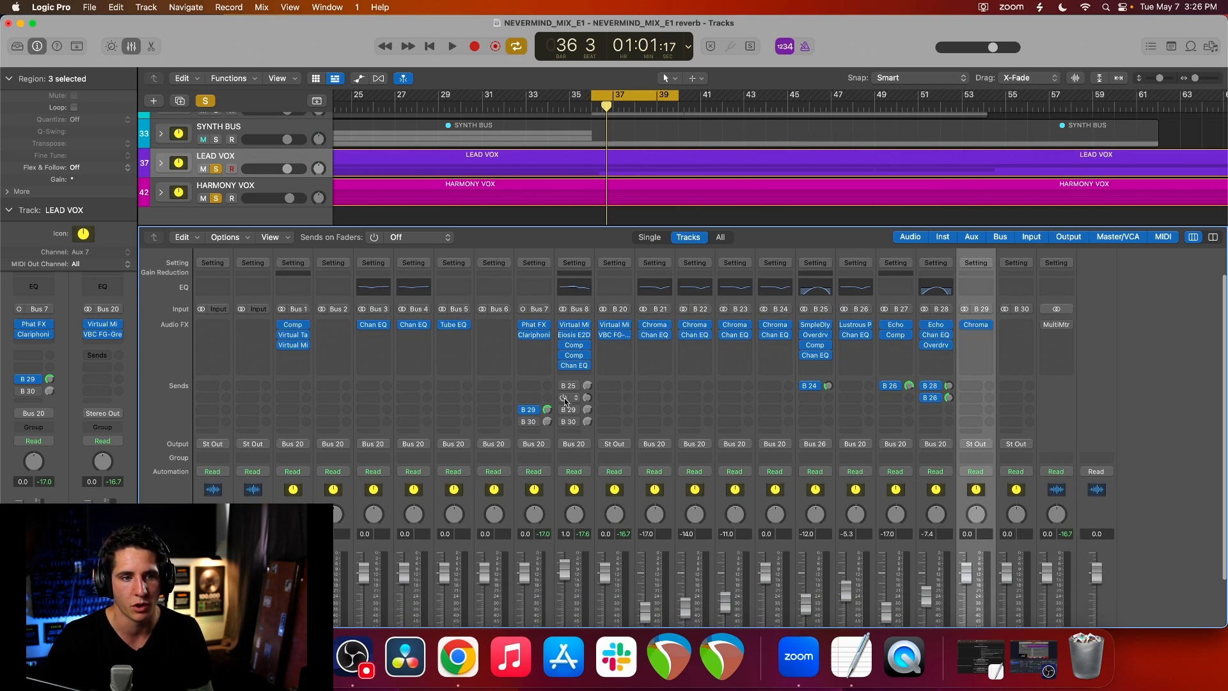
- Bypass the LEAD VOX channel's bus 29 send and listen to the looped vocal section without that reverb
click(548, 451)
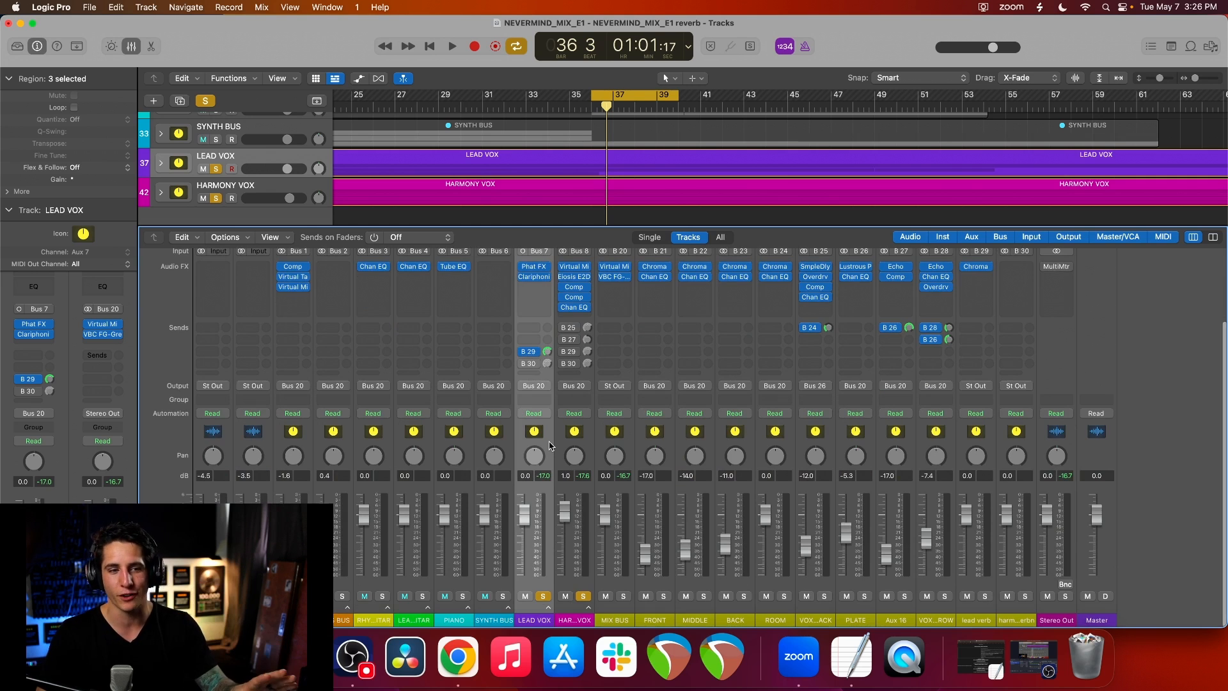
scroll(551, 446, up, 4)
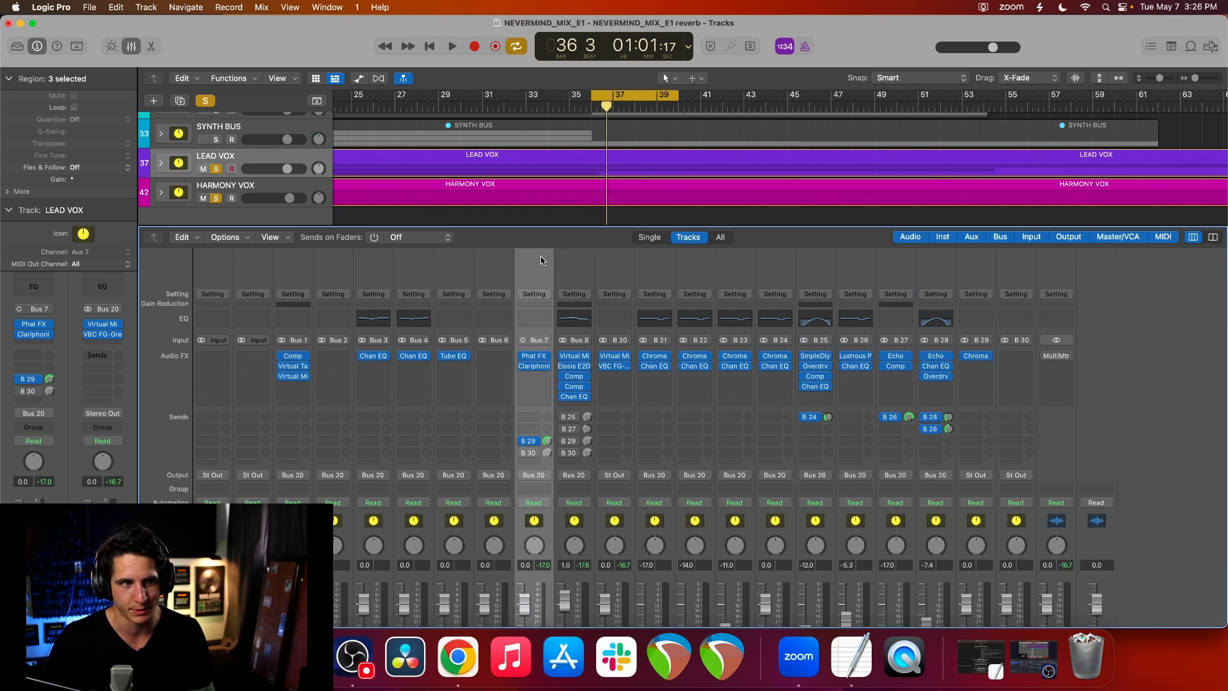
scroll(540, 262, down, 3)
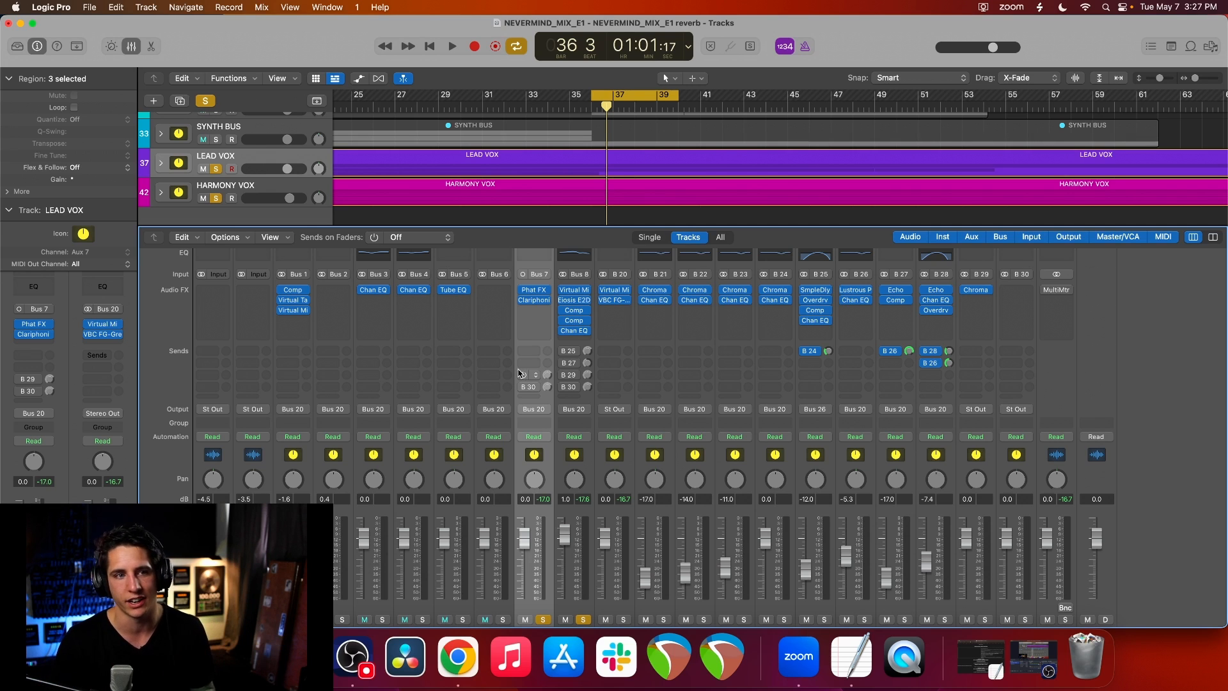
key(space)
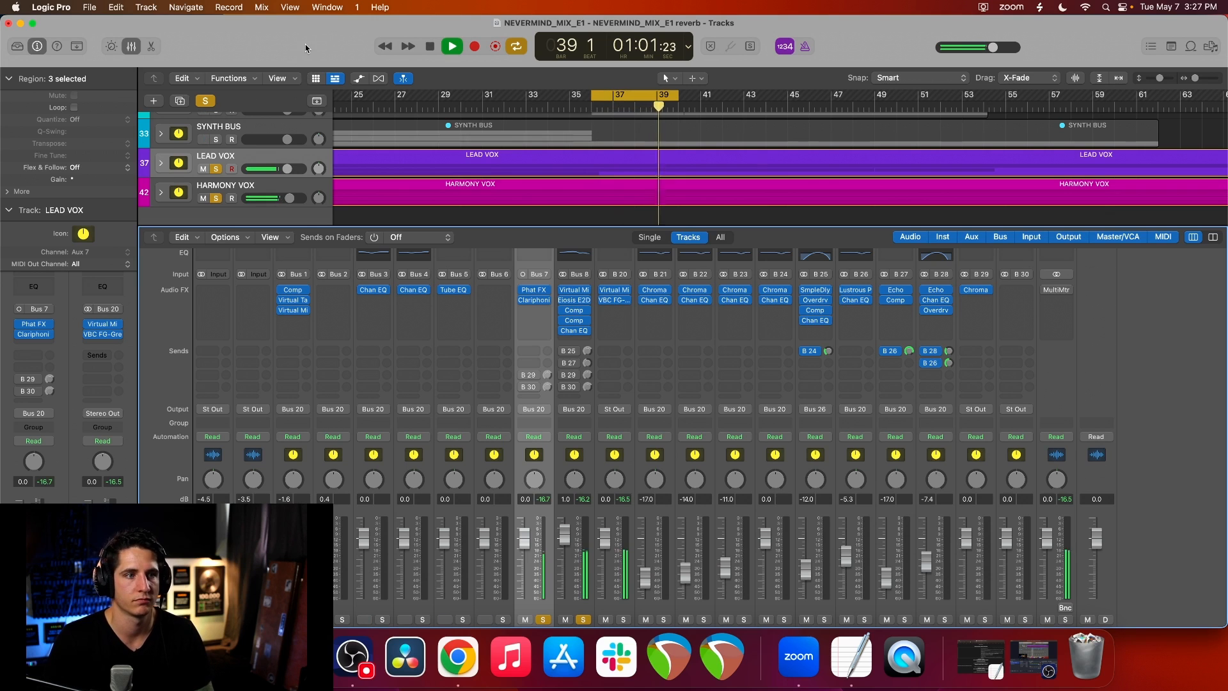
key(space)
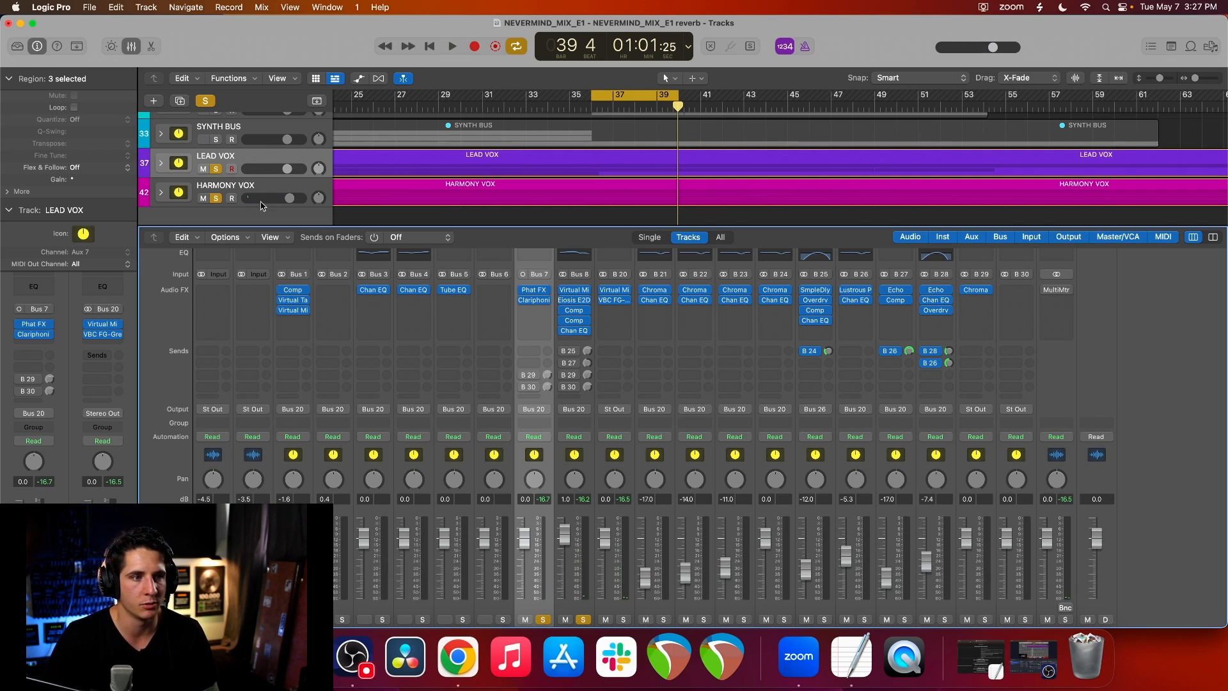
- Re-enable the LEAD VOX bus 29 send, open the lead verb's ChromaVerb, and play the looped section with the reverb
click(522, 376)
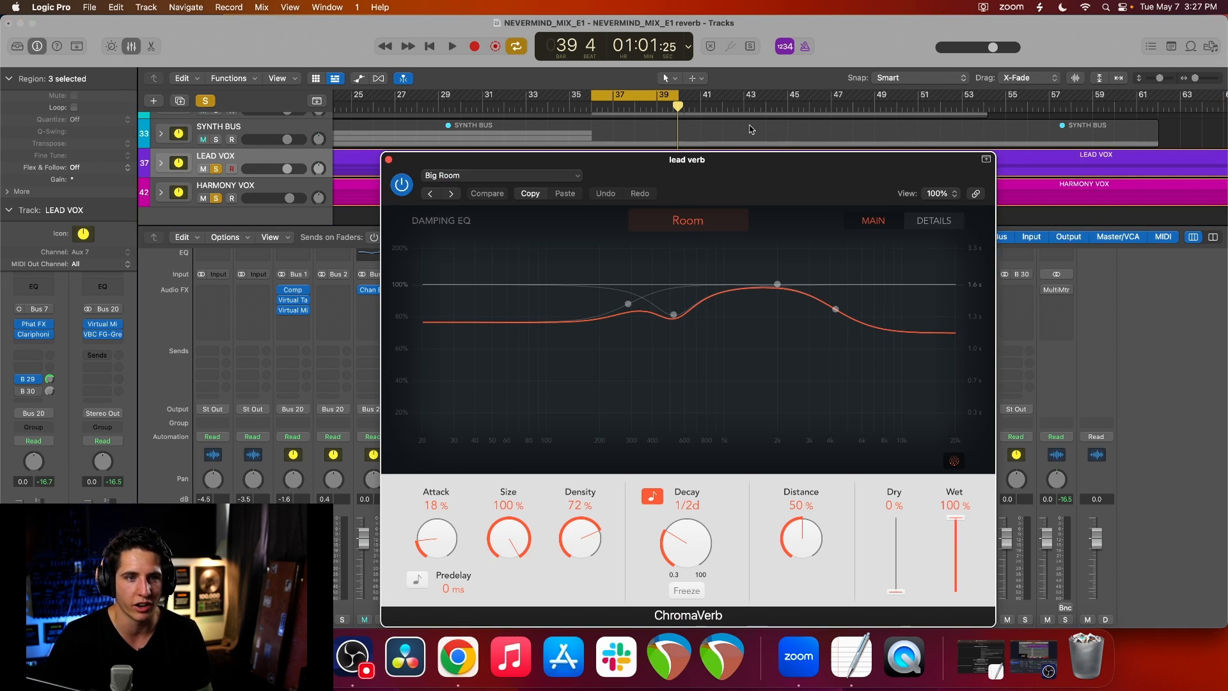
drag(757, 180, 900, 183)
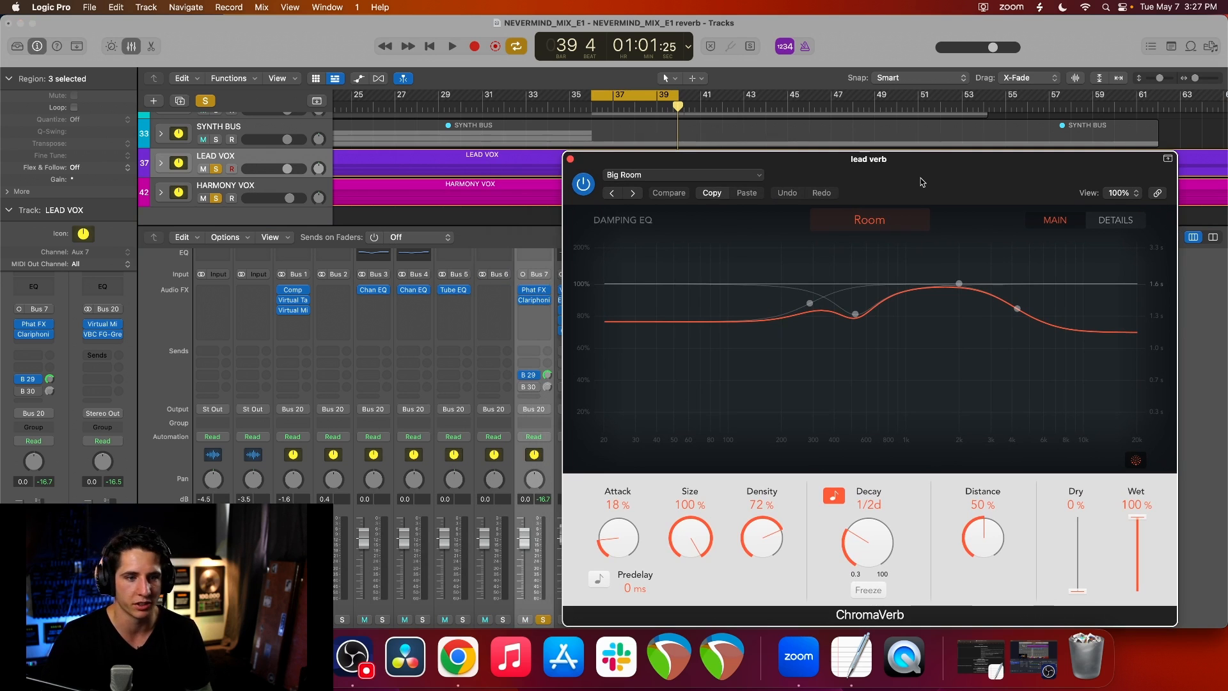
key(space)
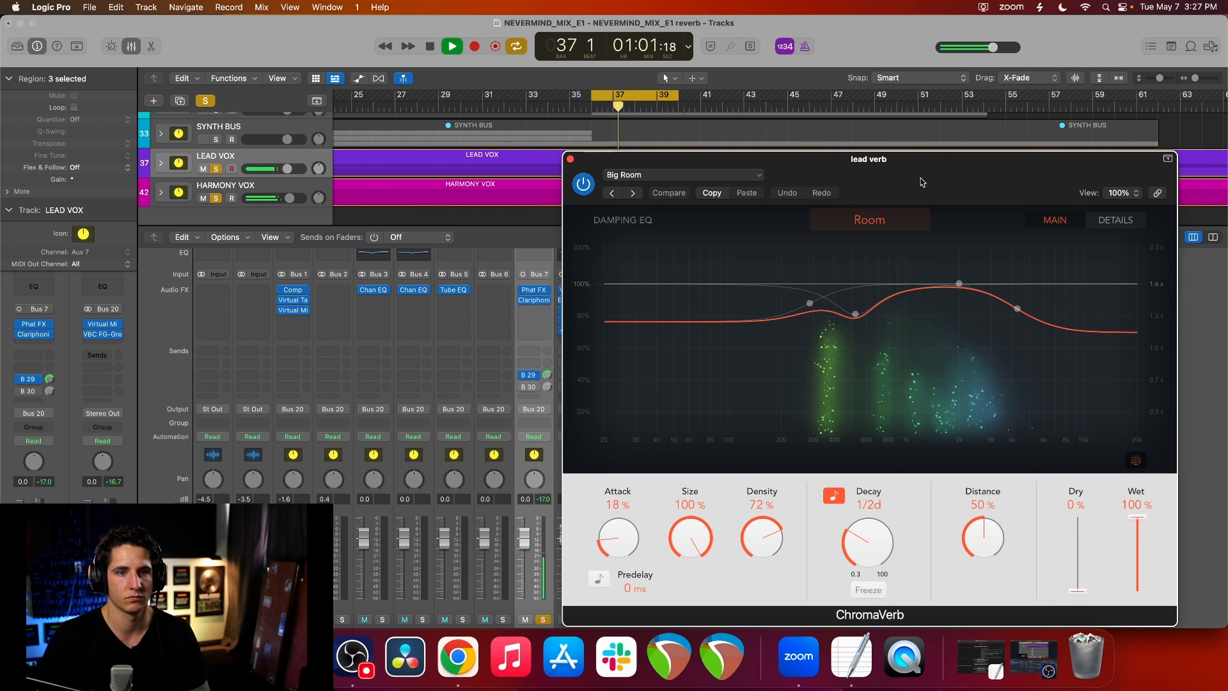
drag(921, 178, 924, 178)
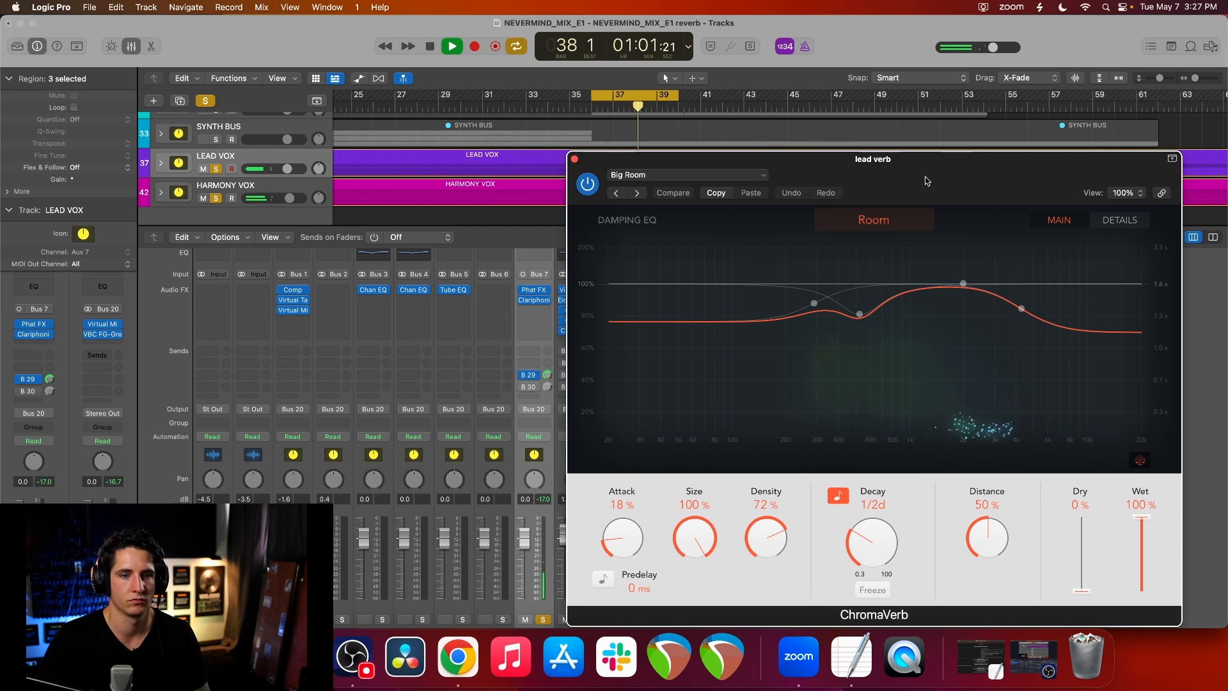
mouse_move(927, 181)
mouse_down()
mouse_move(966, 173)
mouse_move(923, 177)
mouse_up()
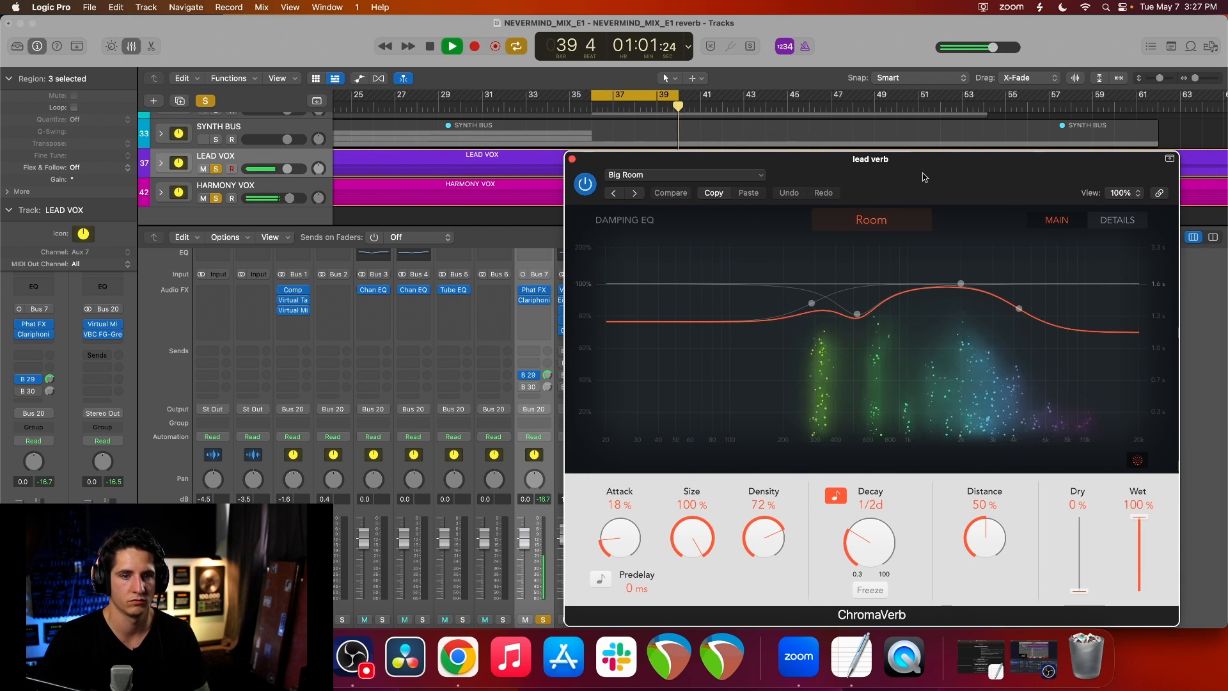
key(space)
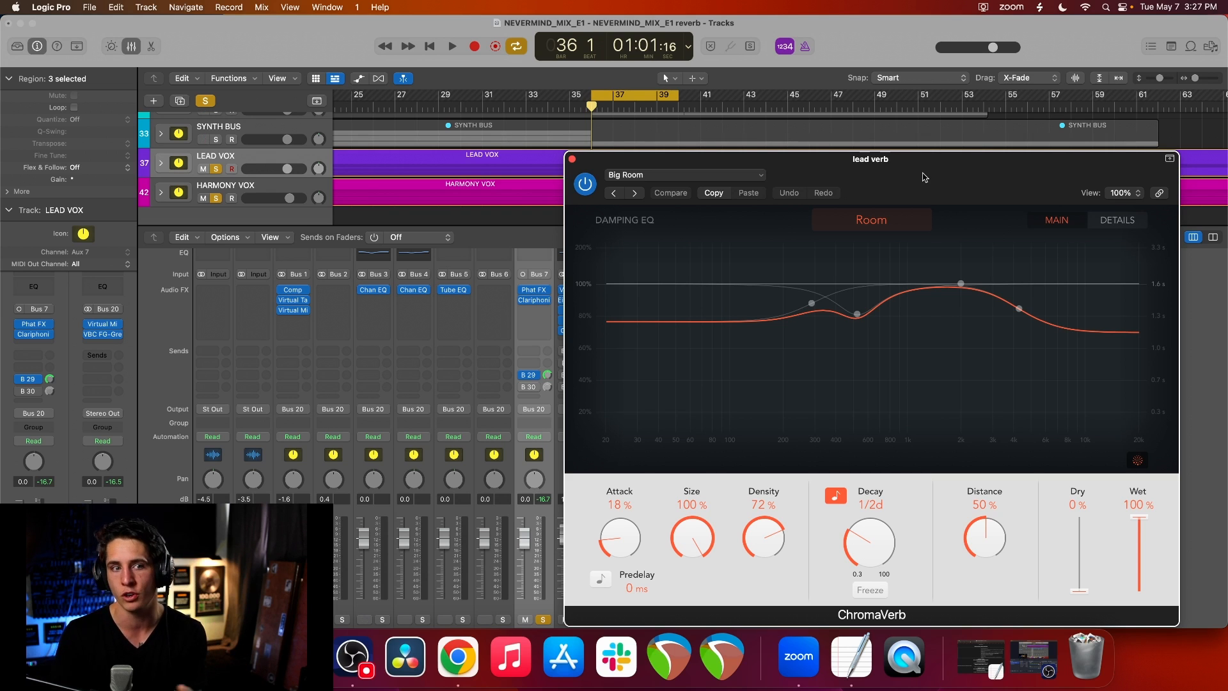
- Set the lead verb's ChromaVerb predelay to 30 ms and audition the looped vocals
drag(925, 177, 857, 172)
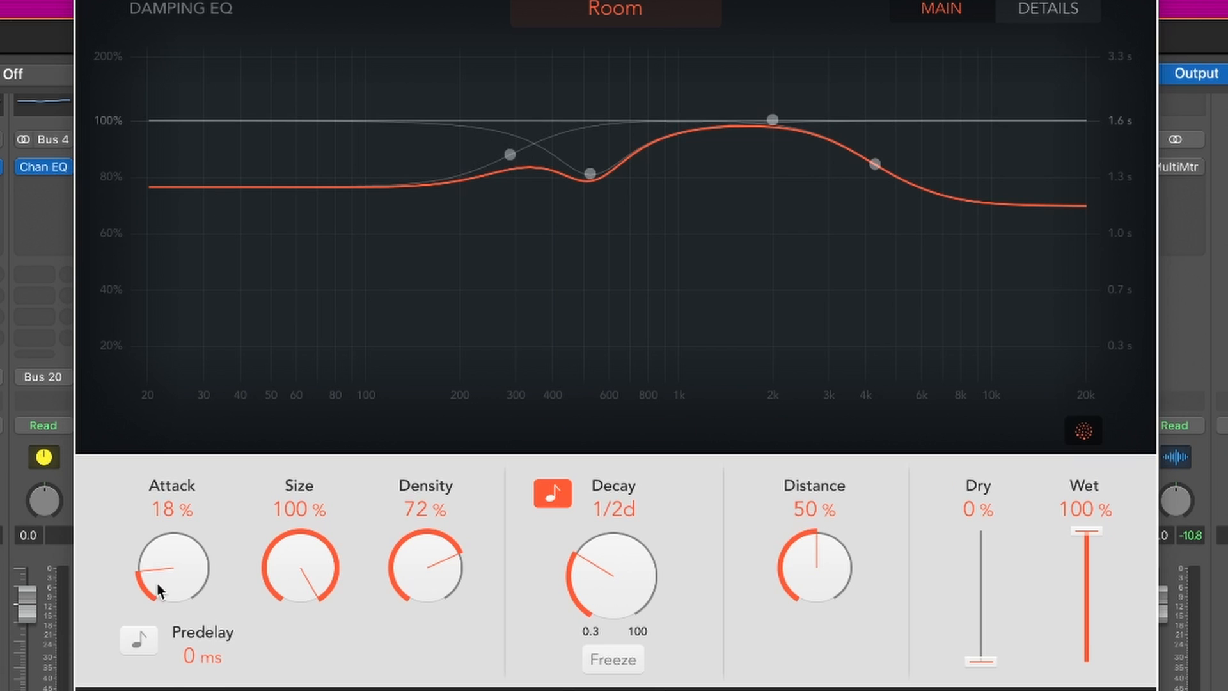
drag(186, 669, 185, 653)
drag(416, 0, 394, 3)
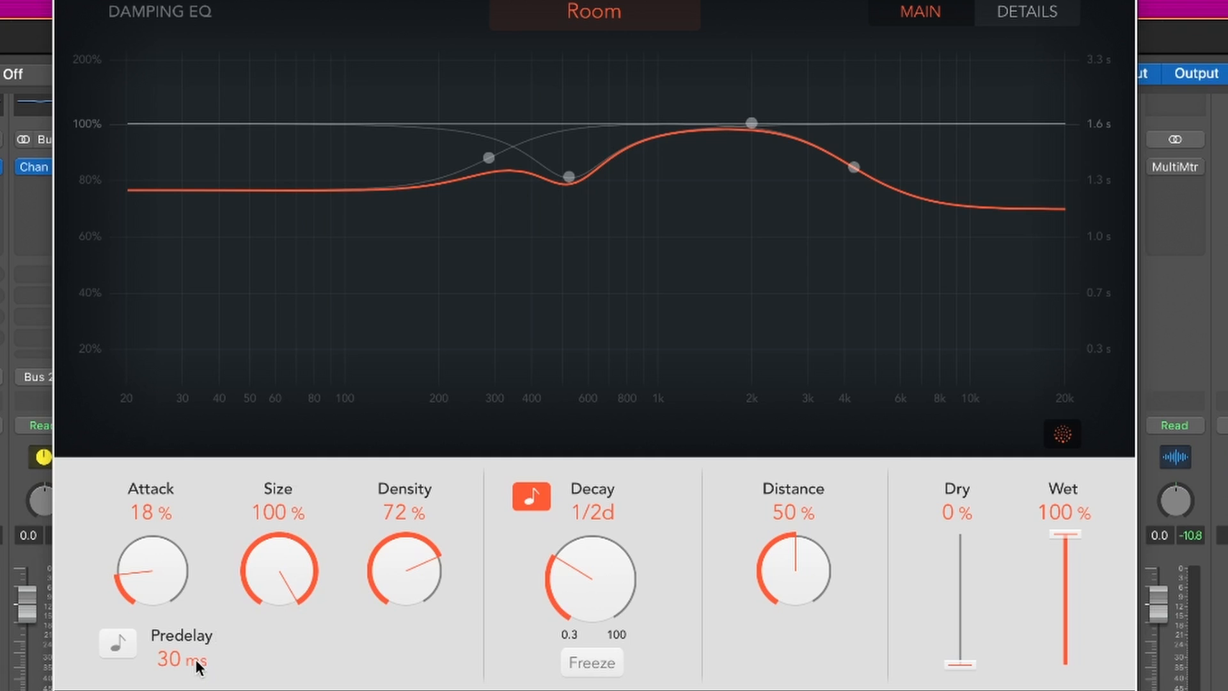
drag(530, 0, 497, 0)
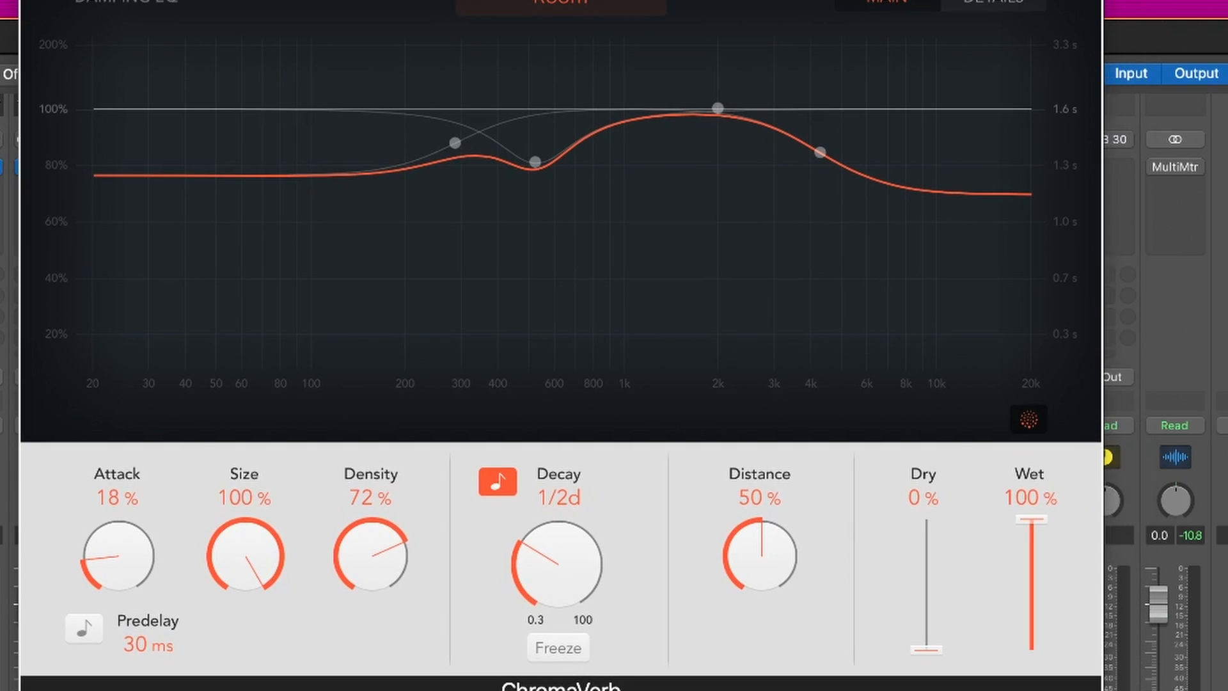
drag(497, 0, 486, 0)
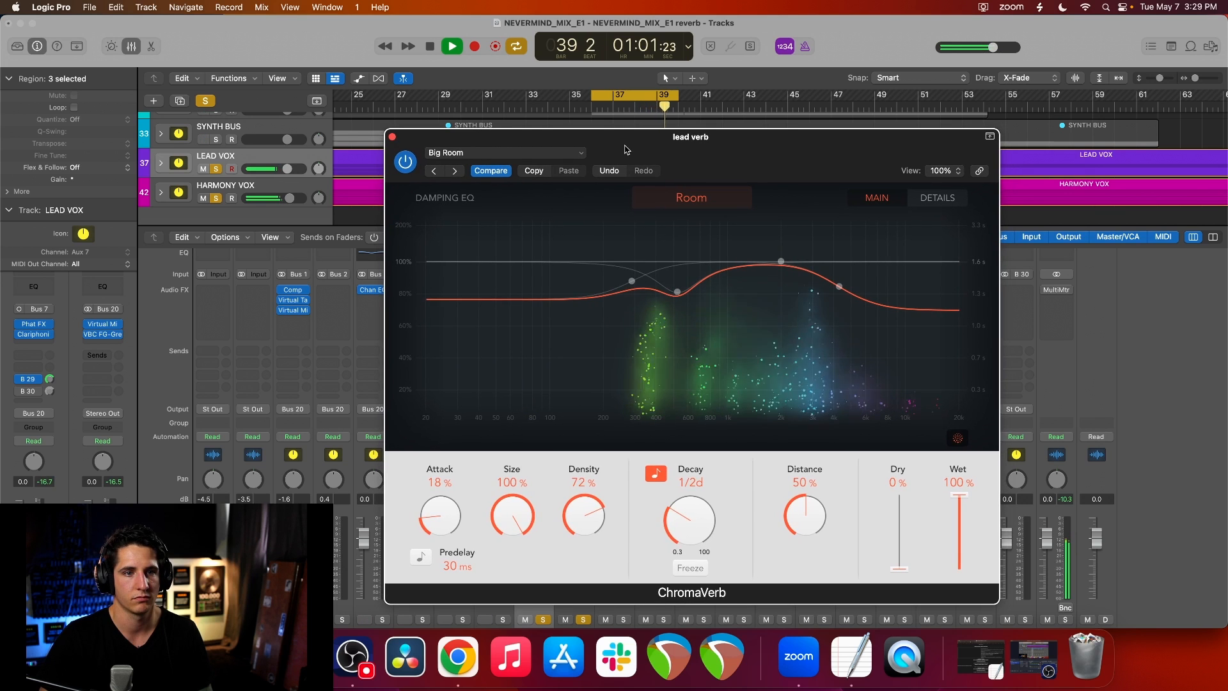
key(space)
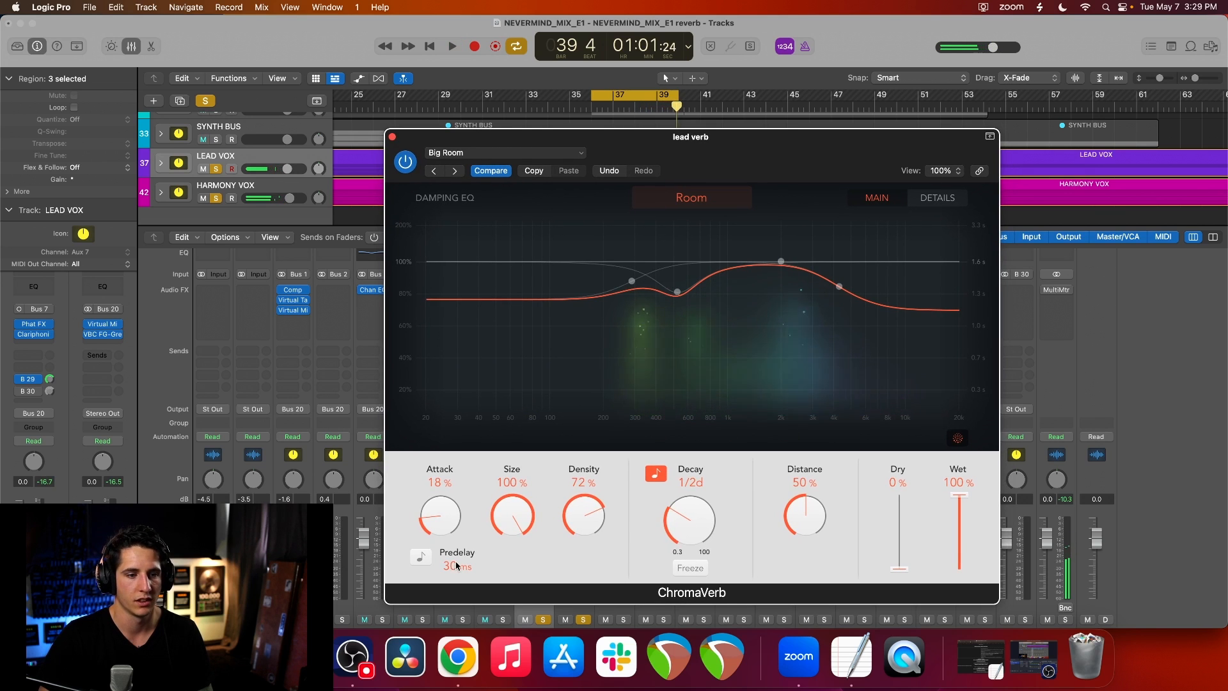
- Set the ChromaVerb predelay to 0 ms and listen to the soloed lead vocal for comparison
drag(457, 566, 458, 598)
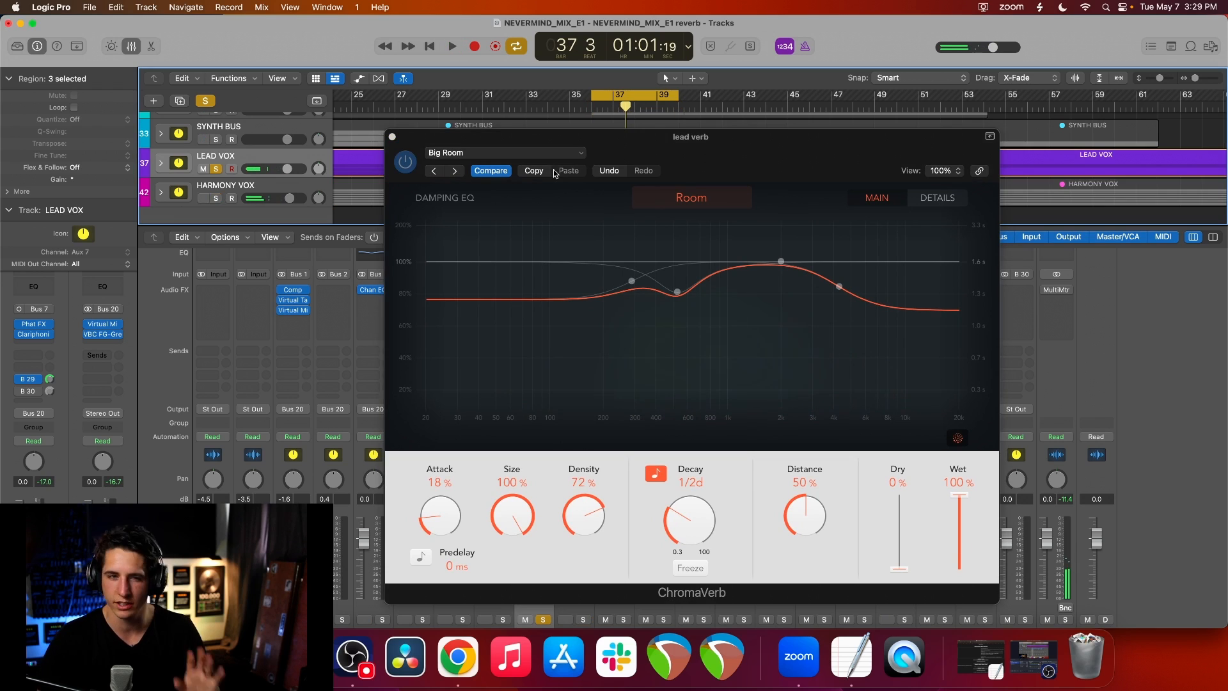
click(853, 144)
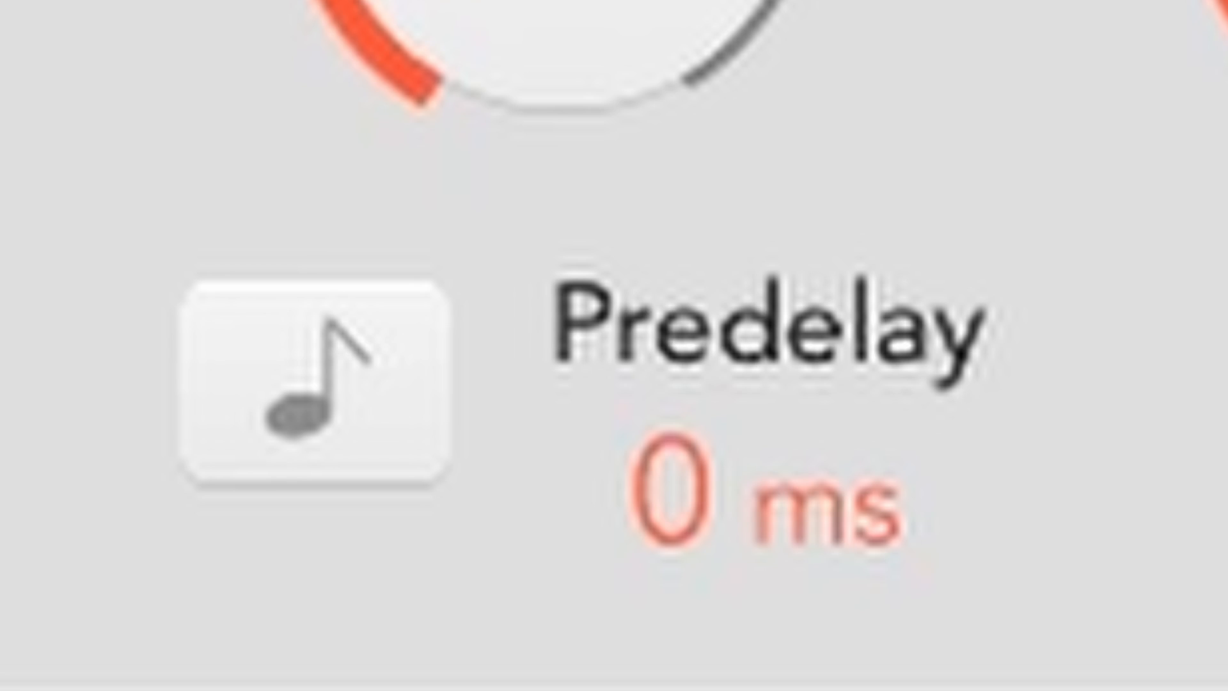
- Set the predelay of the lead verb's ChromaVerb to 30 ms
double_click(678, 509)
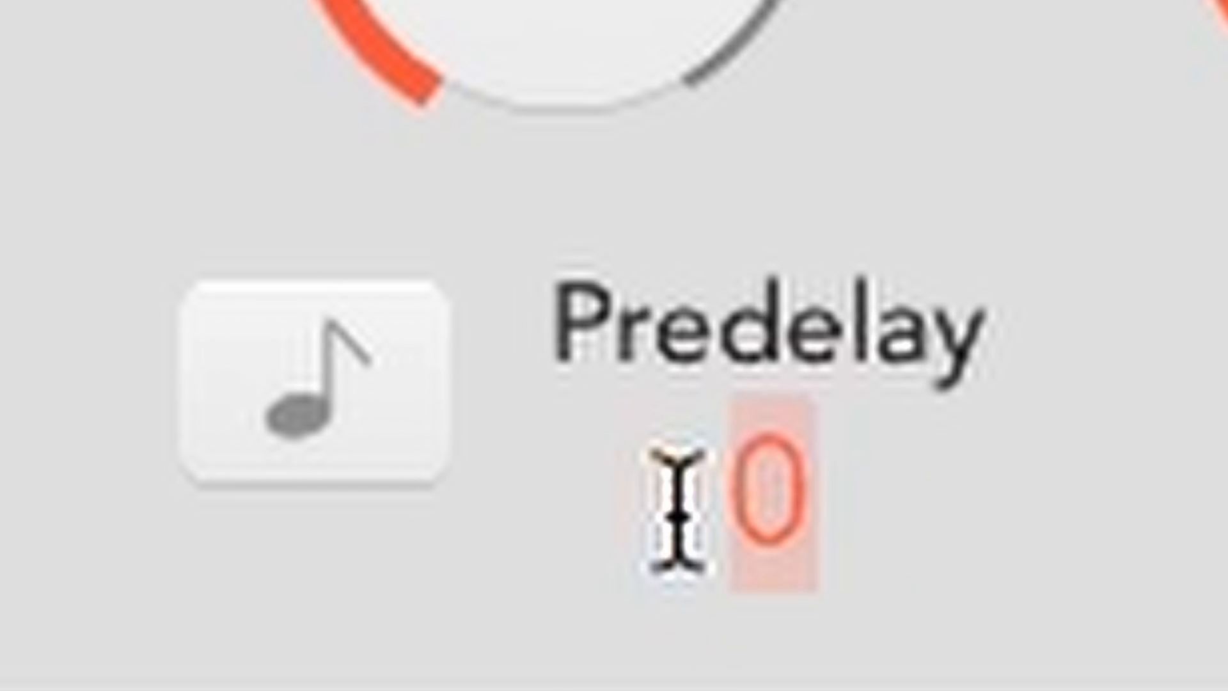
text(30)
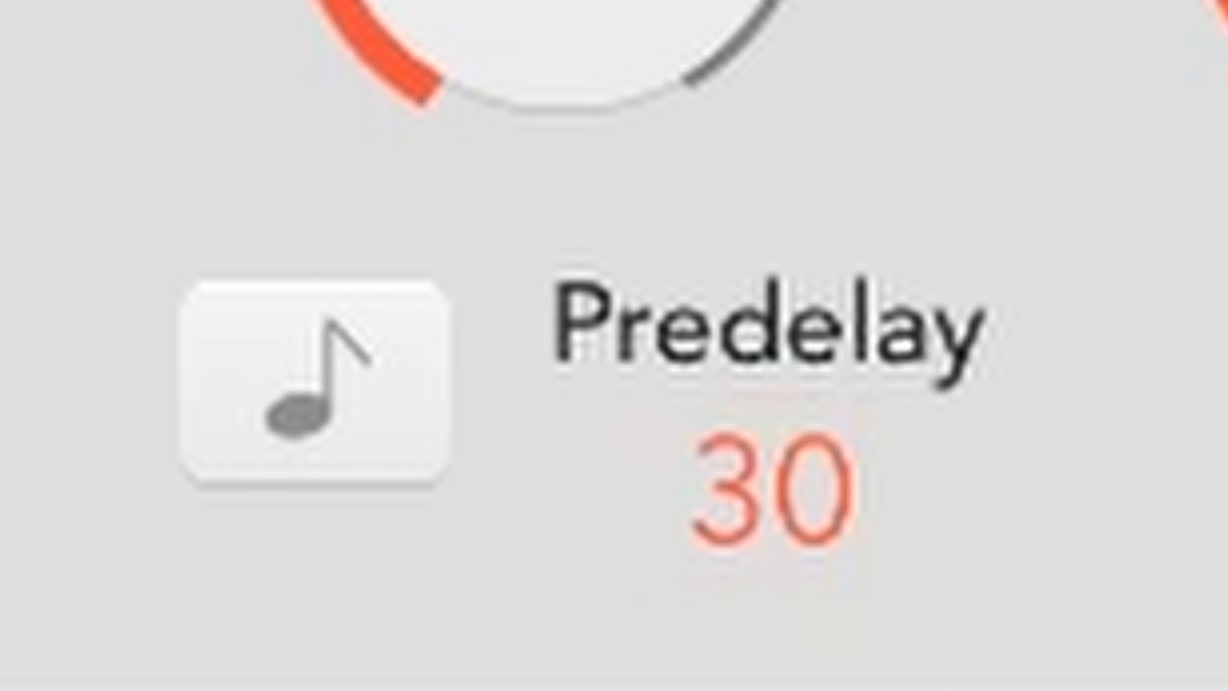
key(Return)
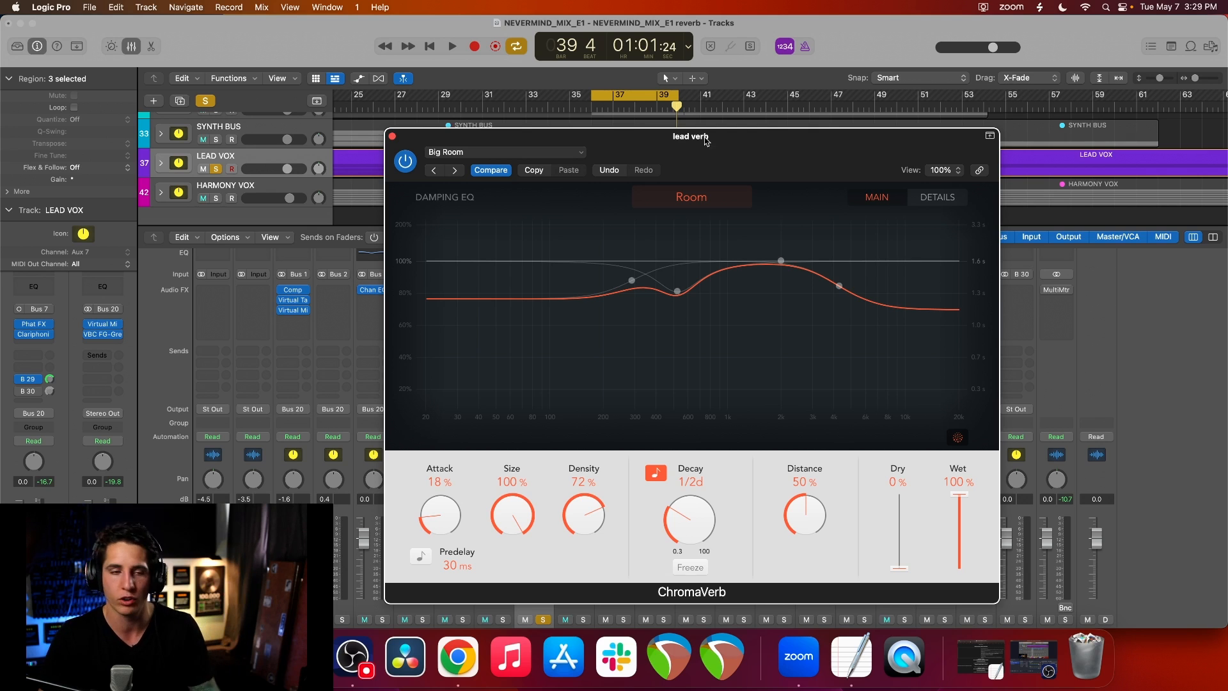
- Close the ChromaVerb window and enable the bus 30 send on the HARMONY VOX channel
click(392, 135)
click(256, 190)
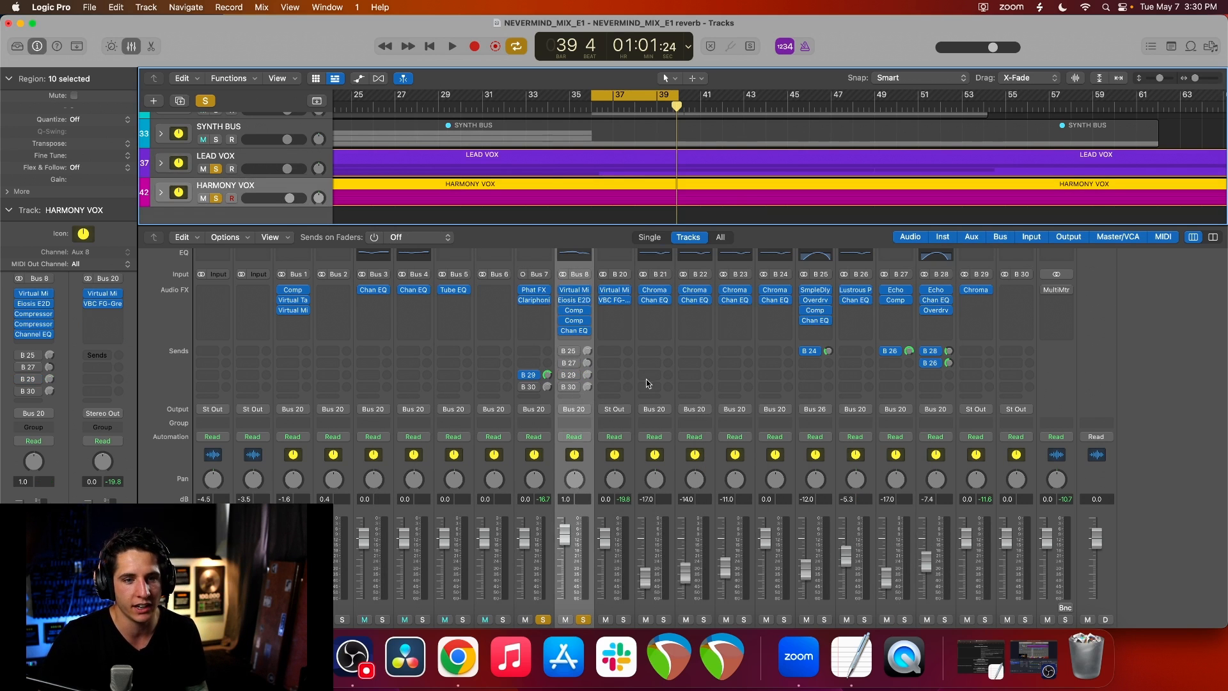
click(565, 388)
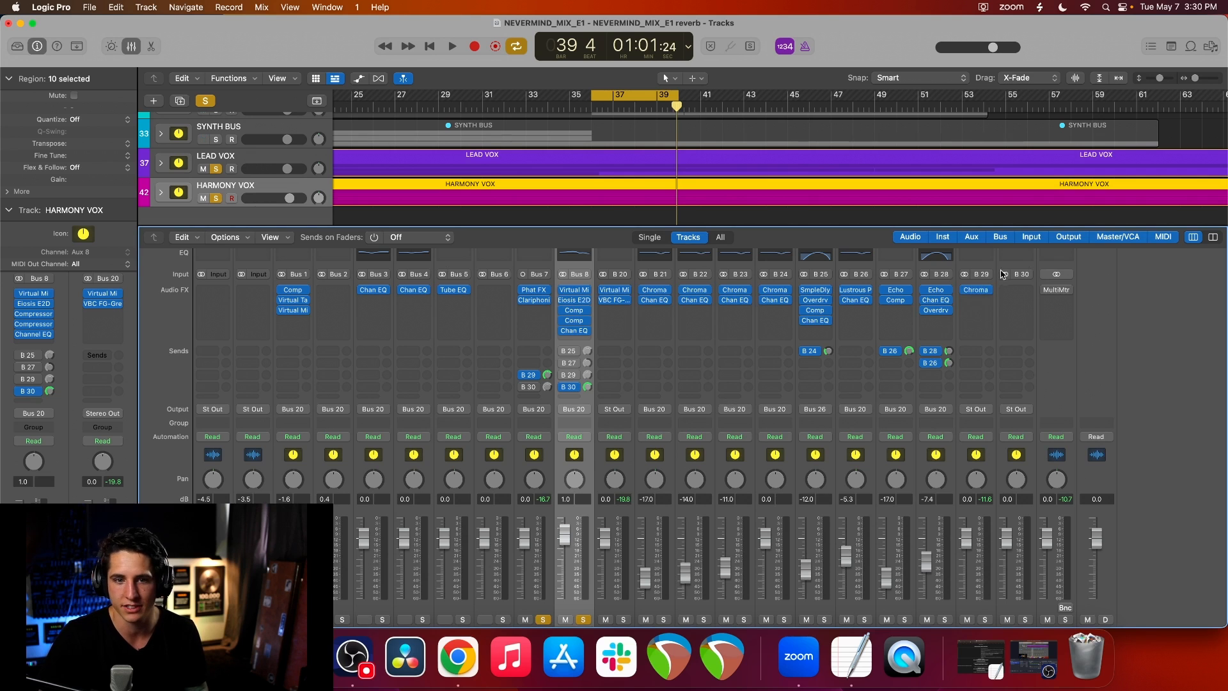
- Copy the lead verb's ChromaVerb to the bus 30 harmony verb channel and check the copy's predelay
scroll(1022, 266, up, 3)
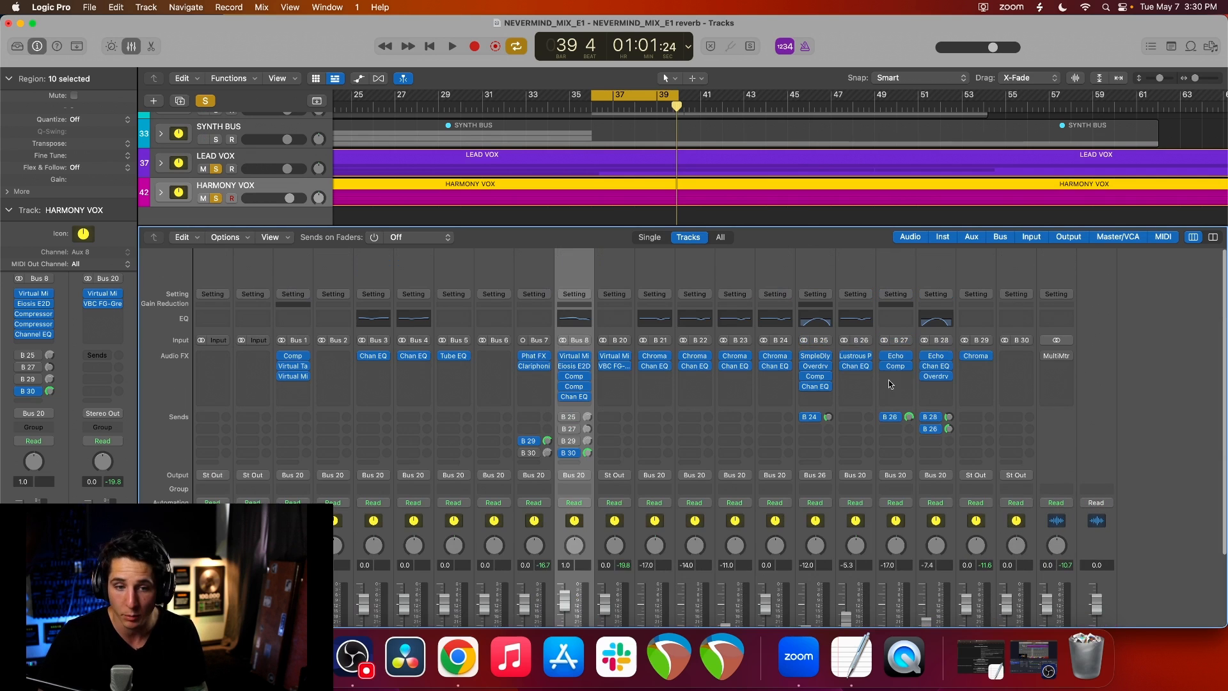
drag(977, 359, 1019, 358)
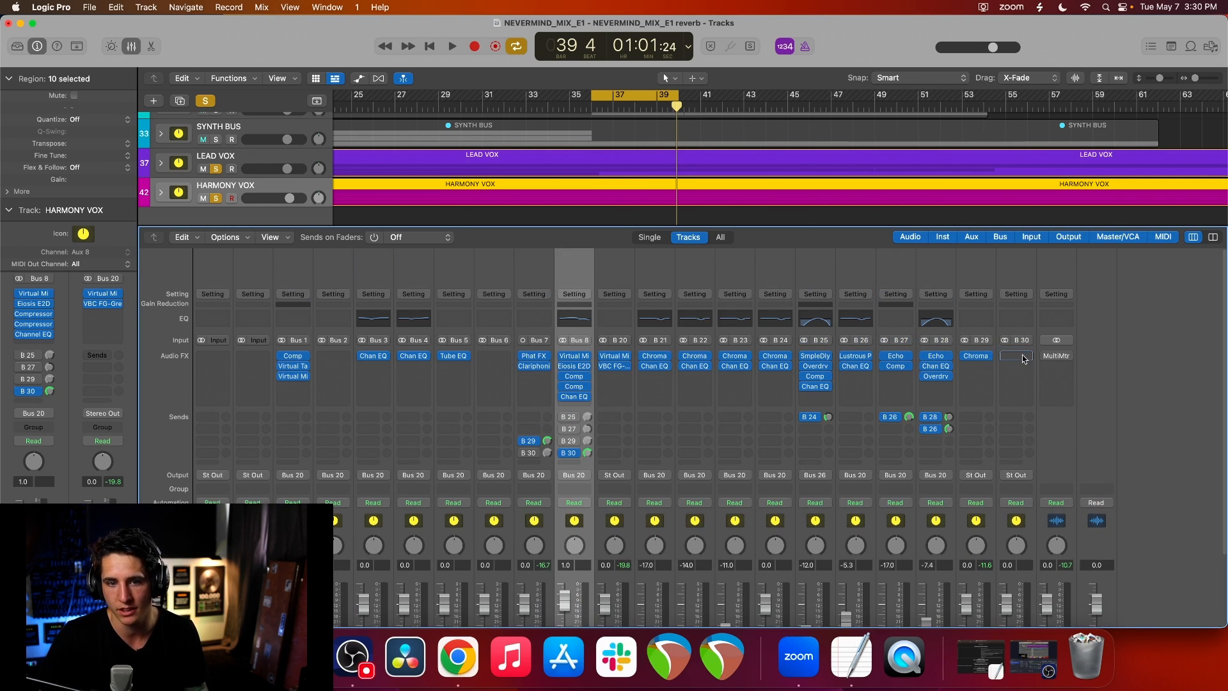
click(1017, 357)
drag(849, 186, 878, 171)
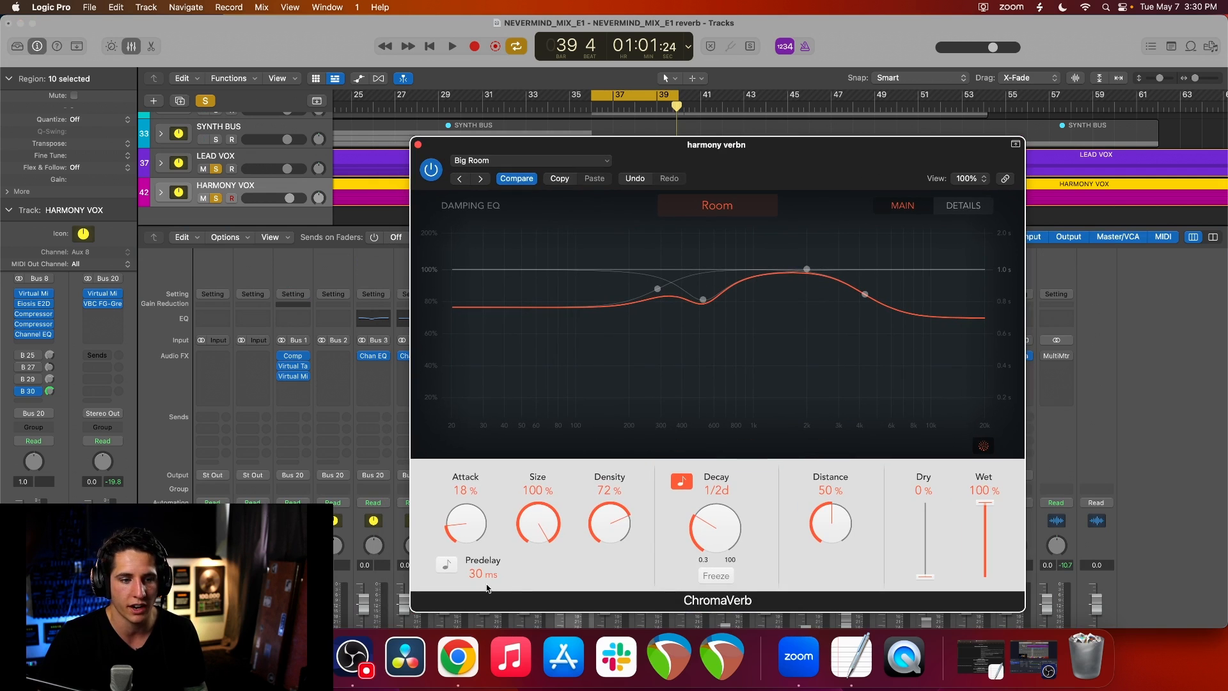
click(419, 145)
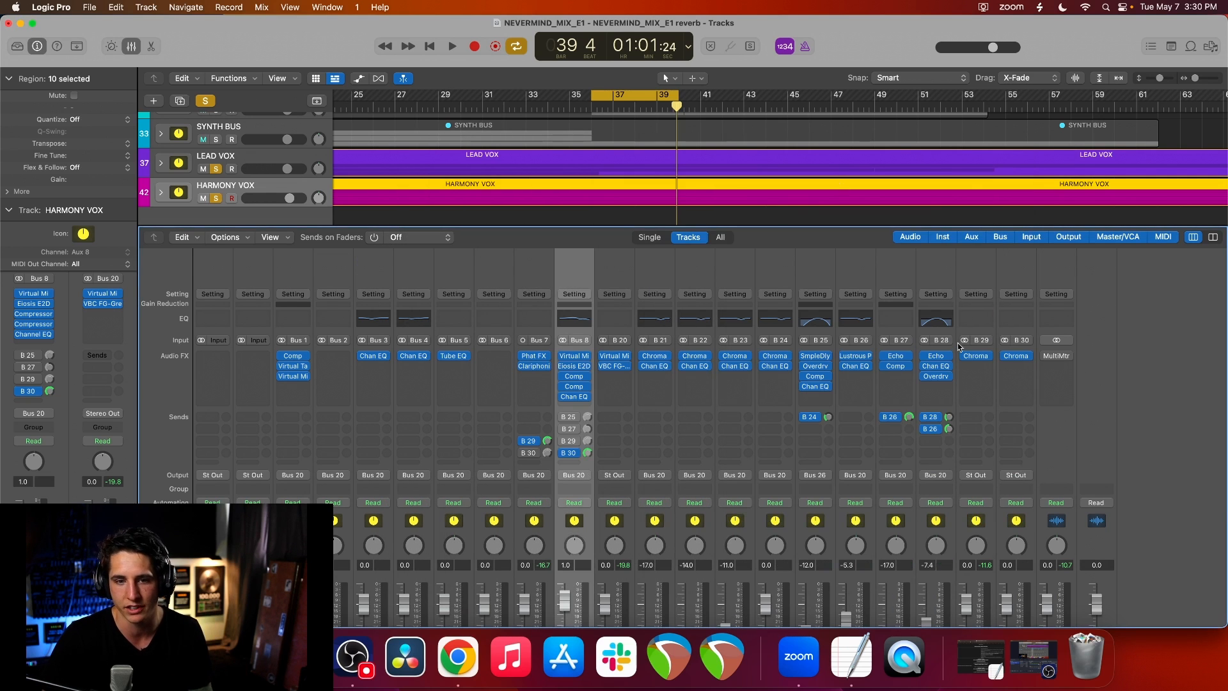
- Set the predelay of the lead verb's ChromaVerb on the bus 29 channel to 35 ms
click(976, 356)
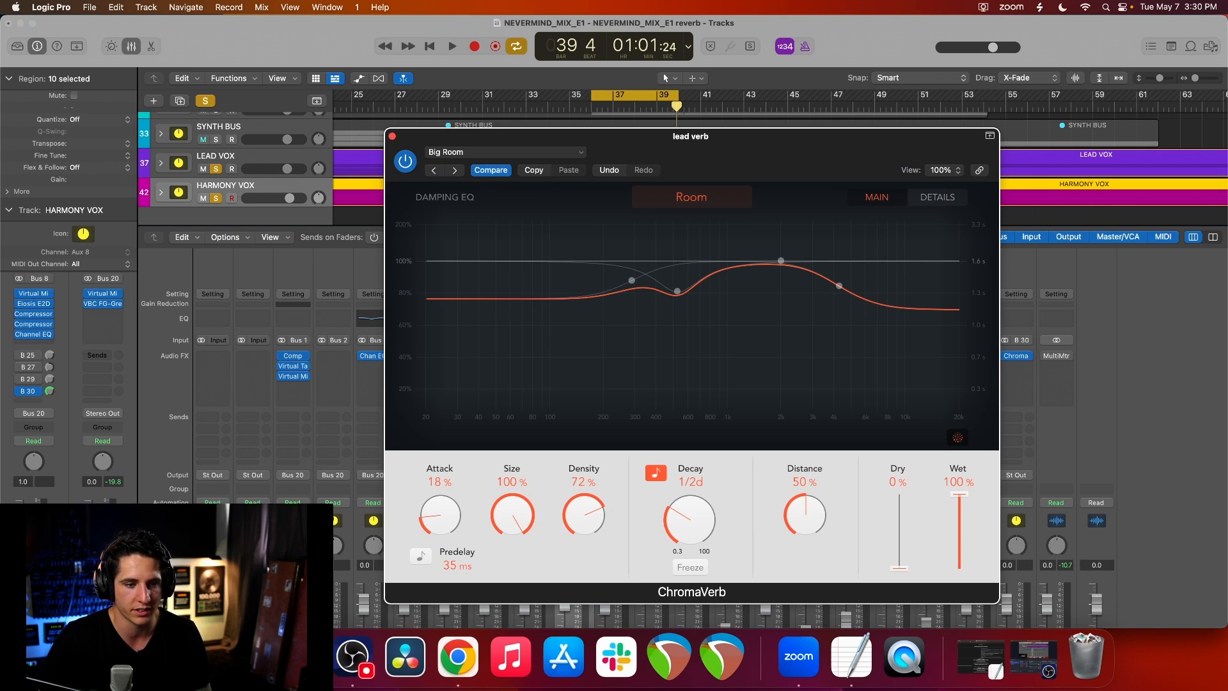
click(393, 137)
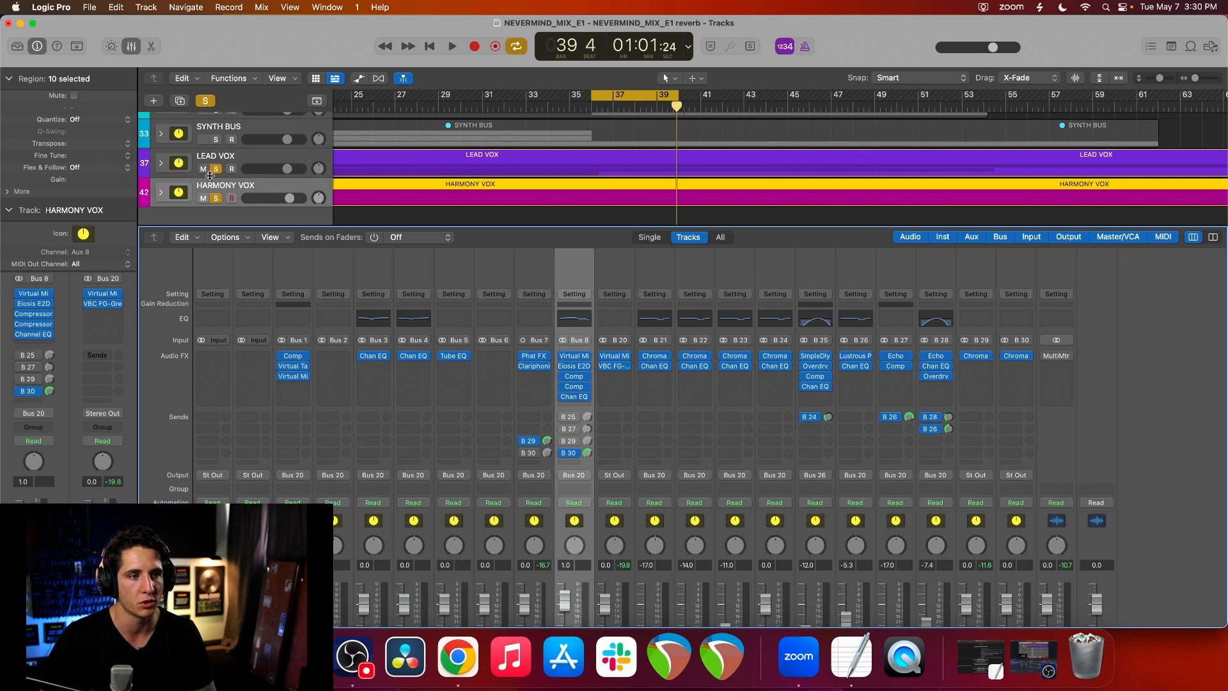
- Select the bus 29 and bus 30 reverb channels together and lower their faders to -4.0 dB
scroll(1041, 546, down, 3)
drag(983, 493, 1006, 530)
scroll(951, 418, up, 3)
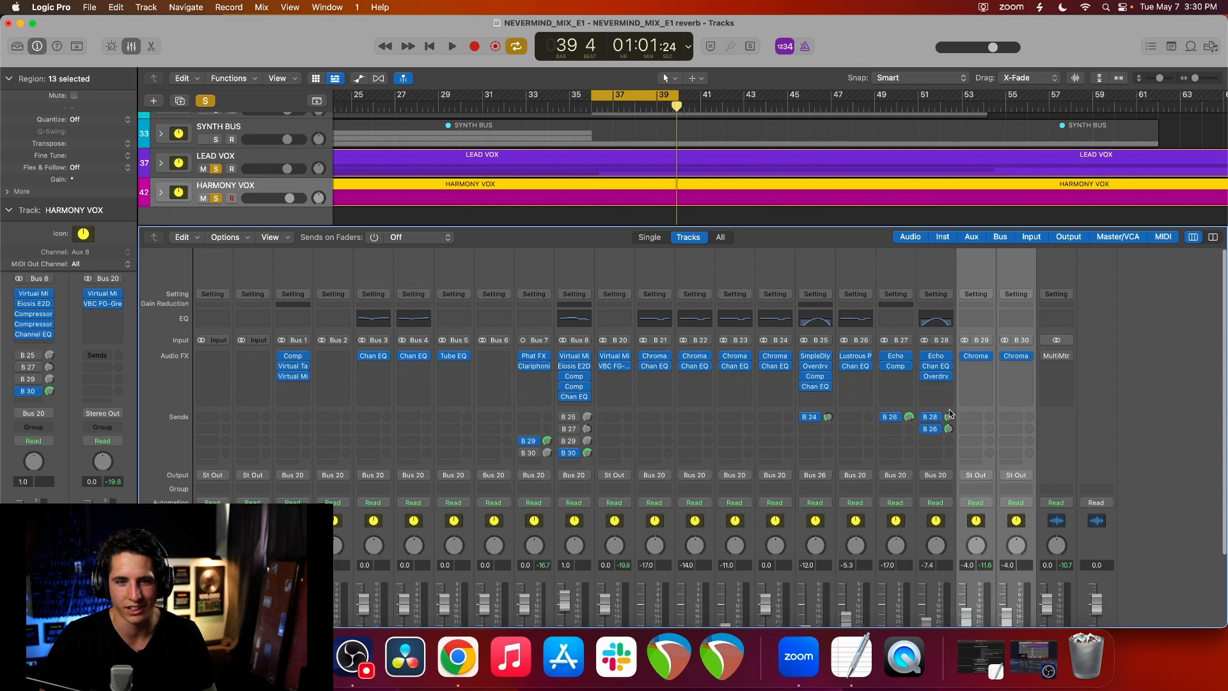
- Play the looped section from bar 36 to listen to the soloed lead and harmony vocals with their reverbs
click(602, 220)
key(space)
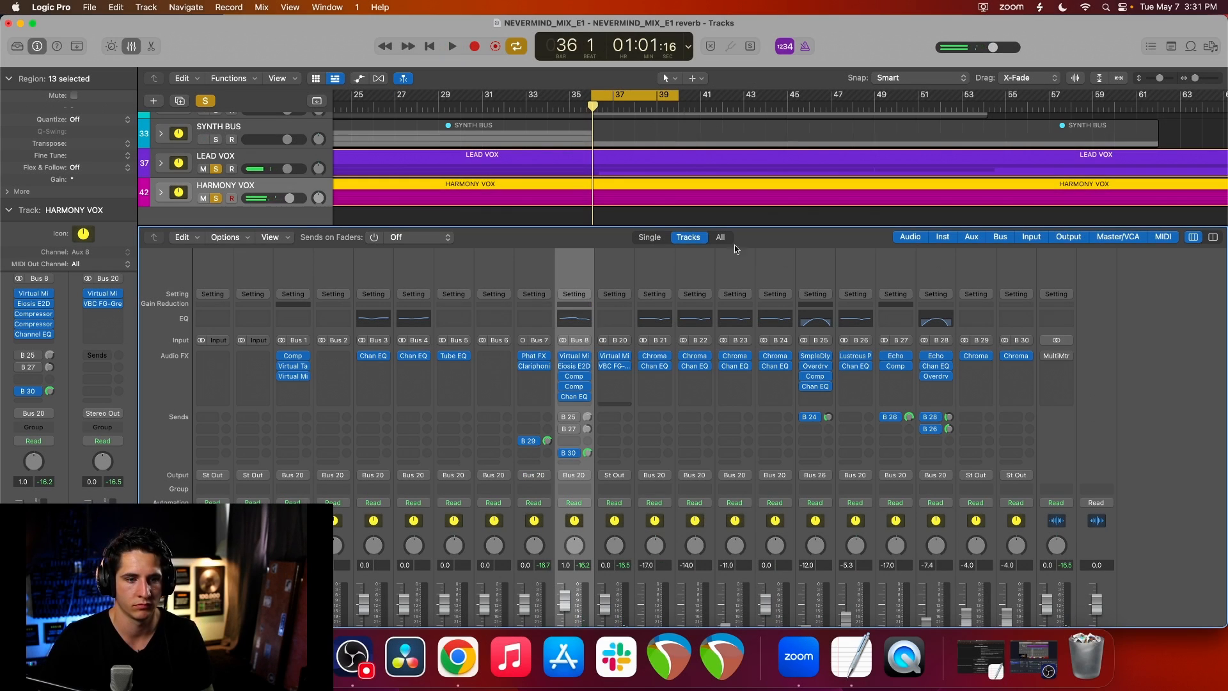
key(space)
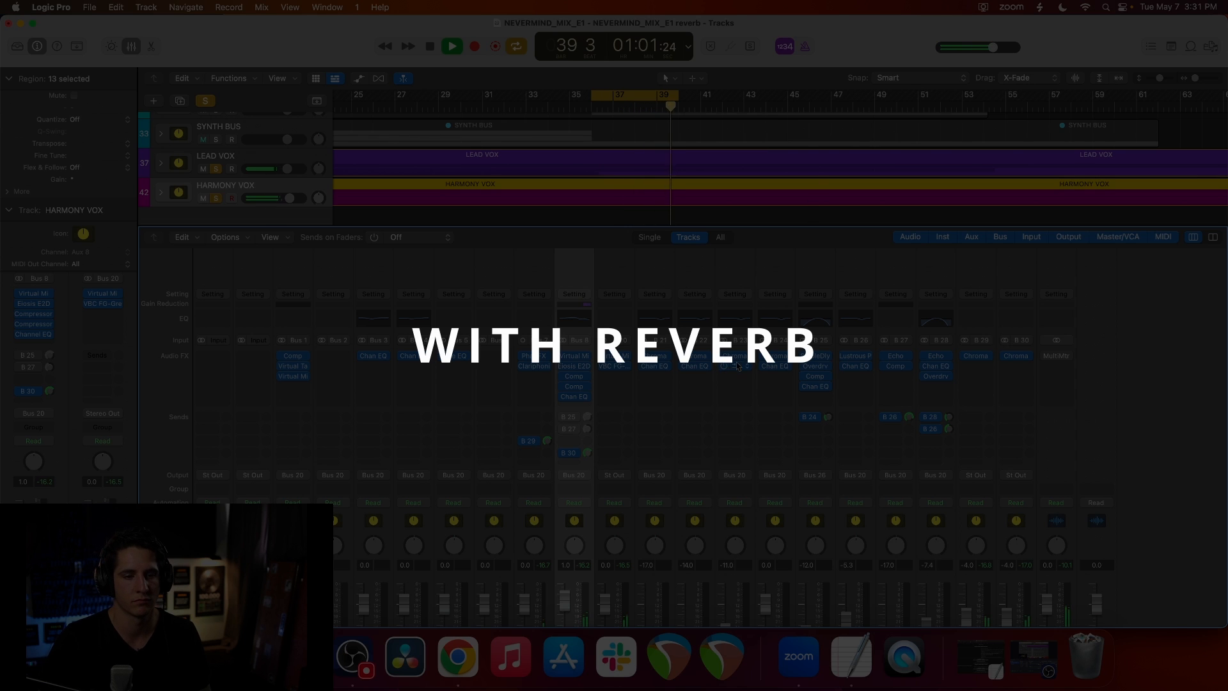
key(space)
click(1022, 283)
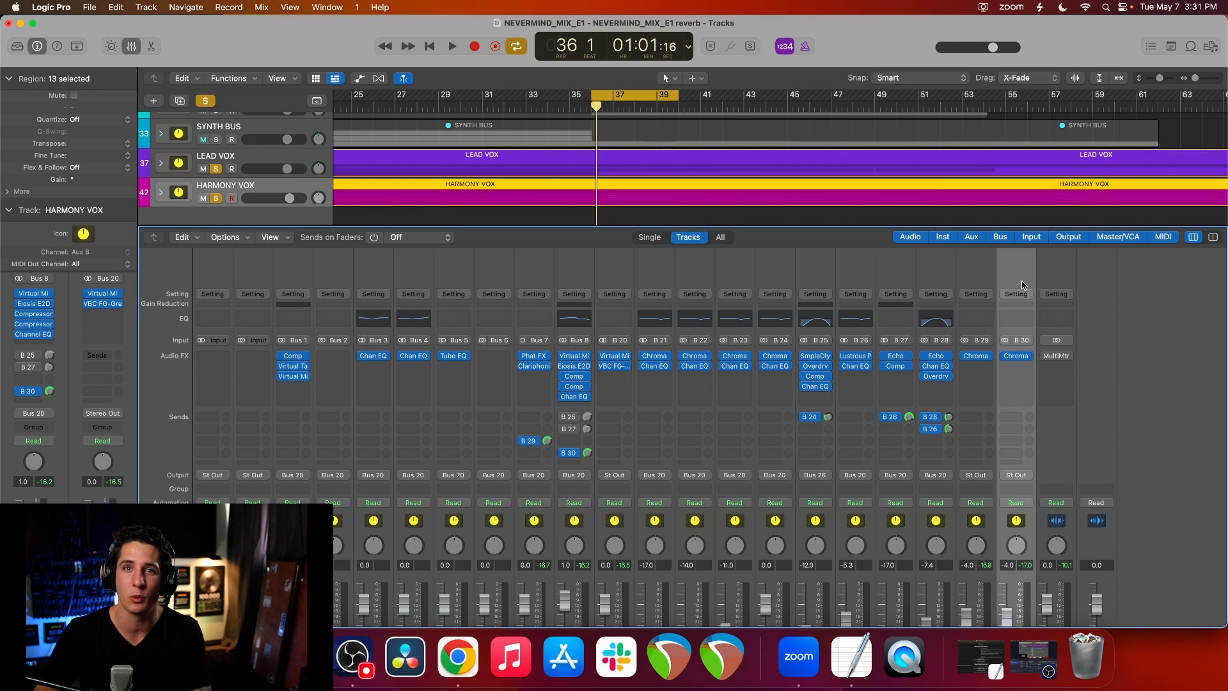